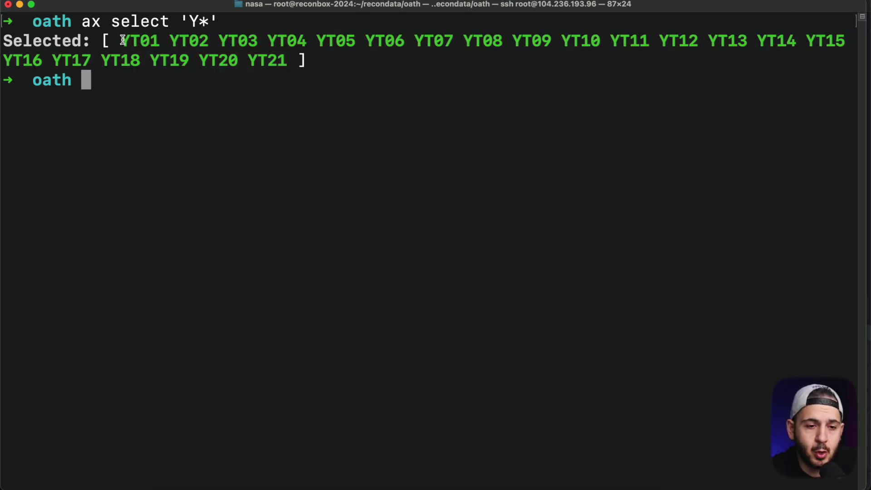
Step: Highlight the YT01–YT21 ASN list, print the CIDR ranges in ips.txt, then clear the screen
drag(123, 40, 286, 58)
click(283, 54)
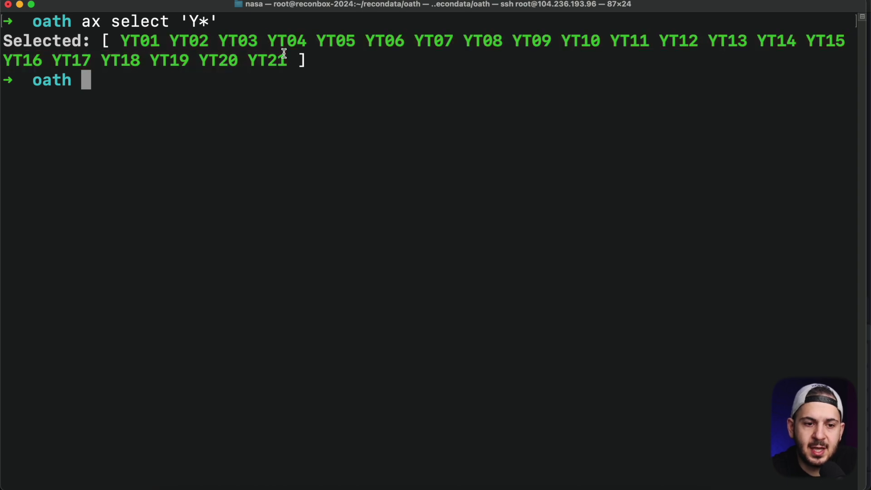
text(cat ips.txt)
key(Return)
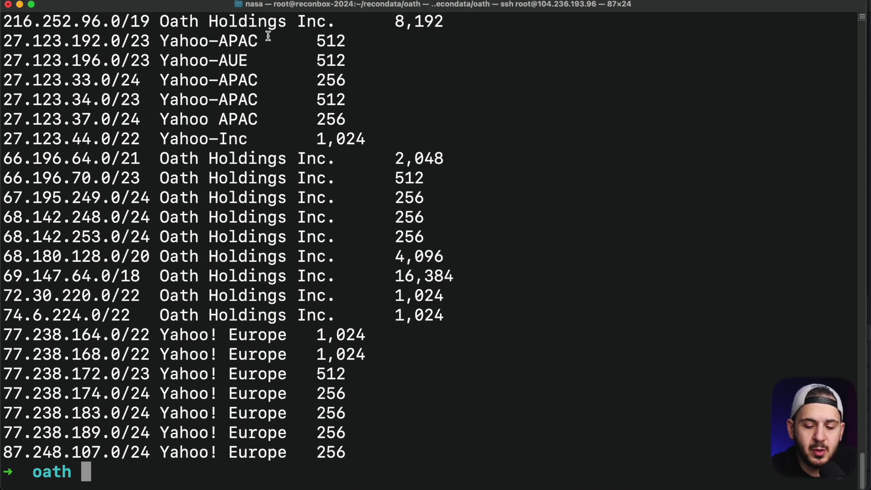
key(ctrl+l)
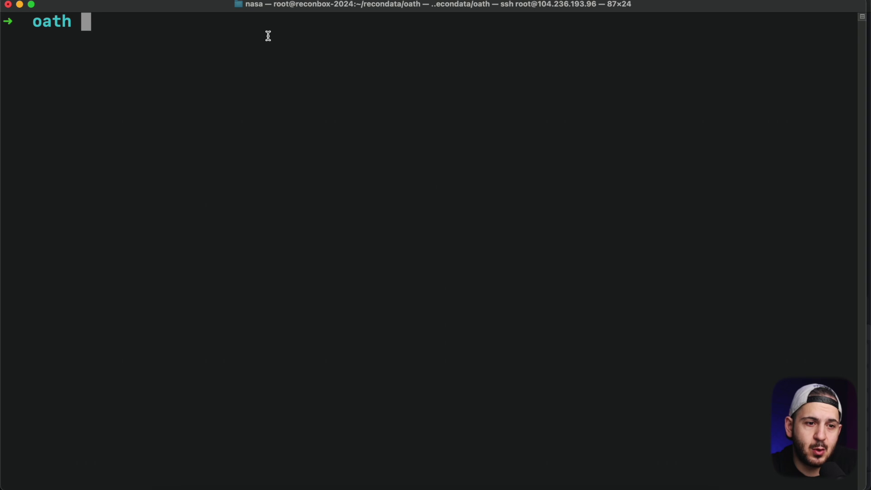
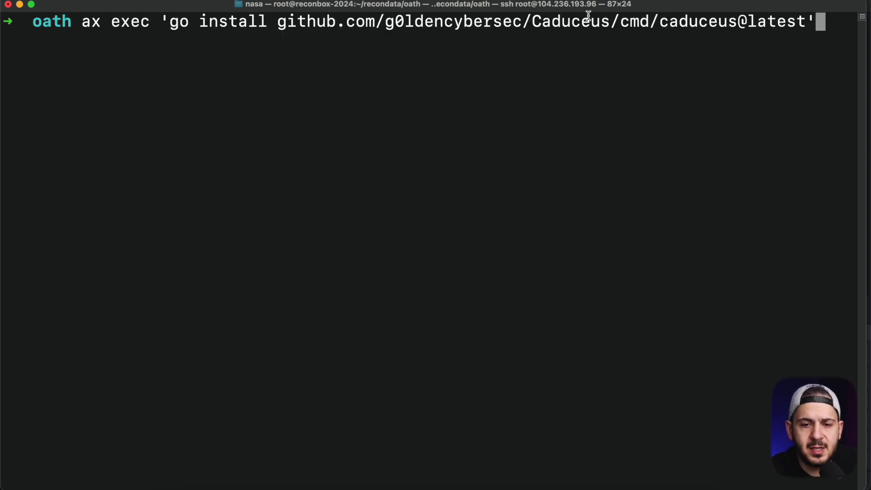
Step: Run ax exec 'go install github.com/g0ldencybersec/Caduceus/cmd/caduceus@latest' across the oath fleet
double_click(585, 20)
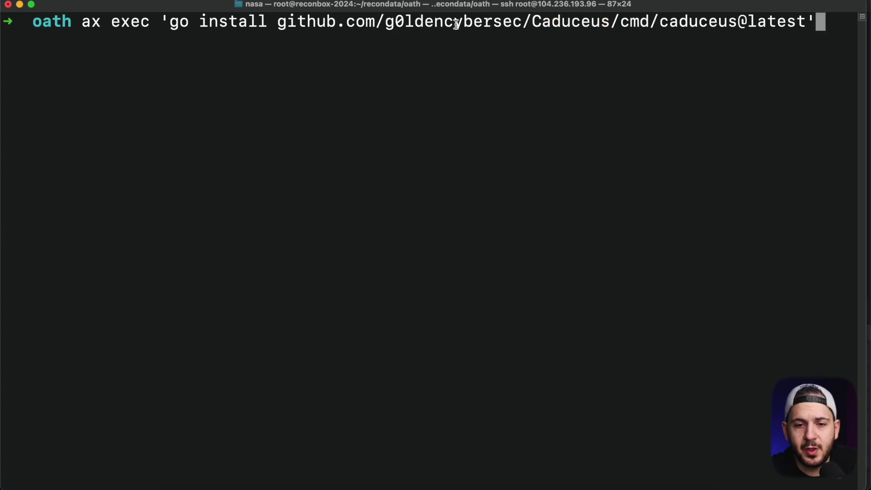
double_click(456, 22)
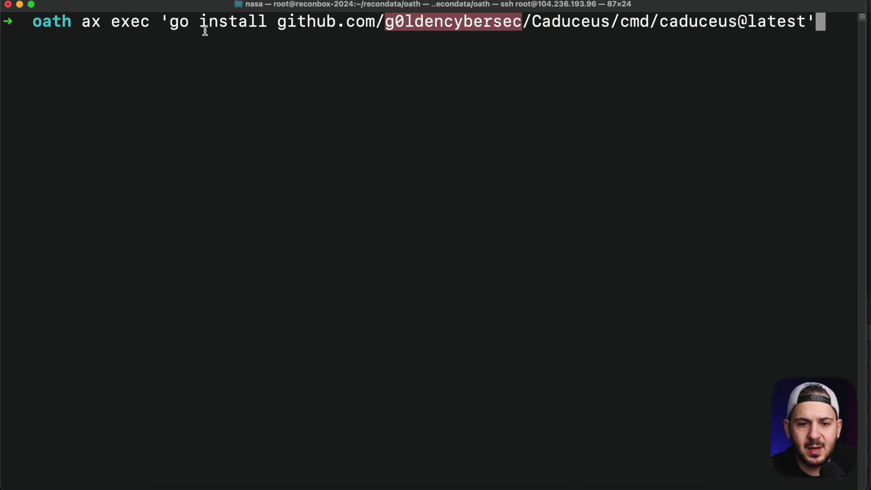
key(Return)
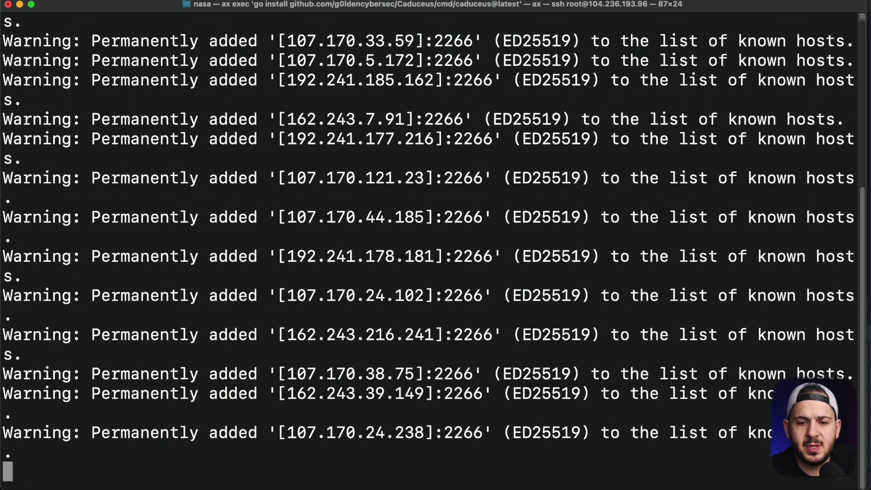
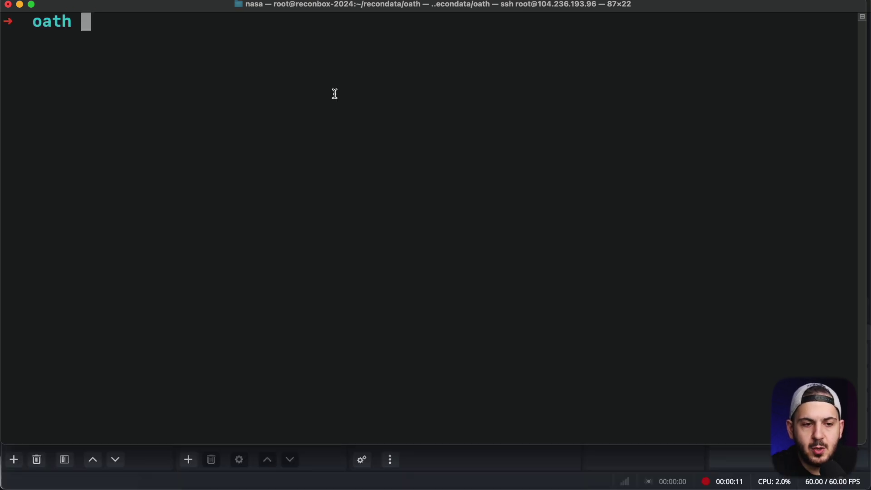
Step: Paste and run ax exec '/home/op/go/bin/caduceus -h', highlighting the binary path and -h flag
text(ax exec '/home/op/go/bin/caduceus -h')
drag(172, 22, 314, 23)
click(313, 24)
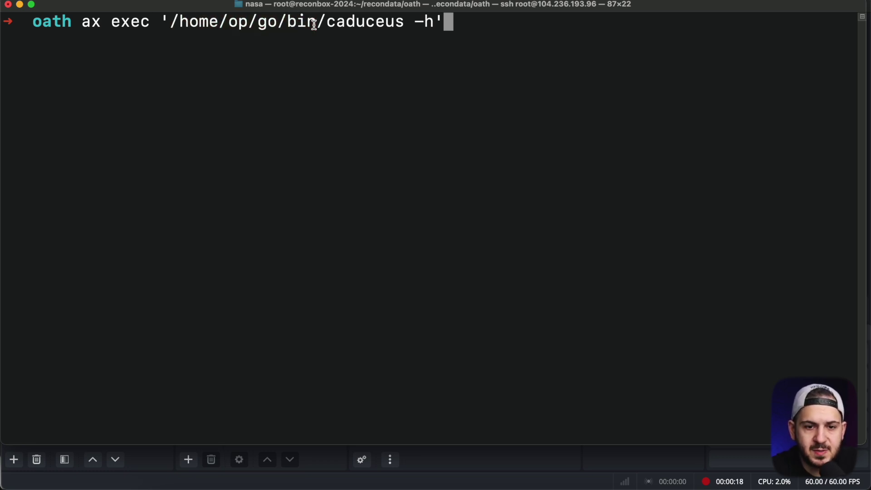
double_click(351, 23)
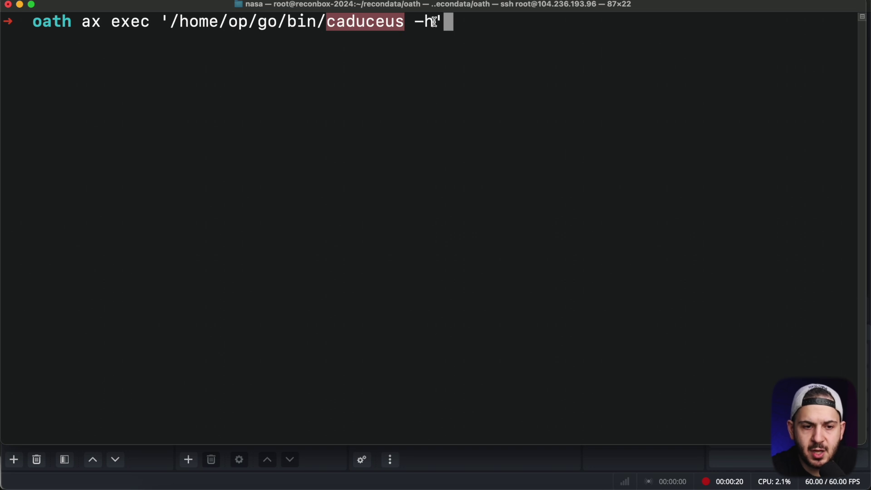
key(Return)
drag(436, 20, 180, 21)
click(407, 21)
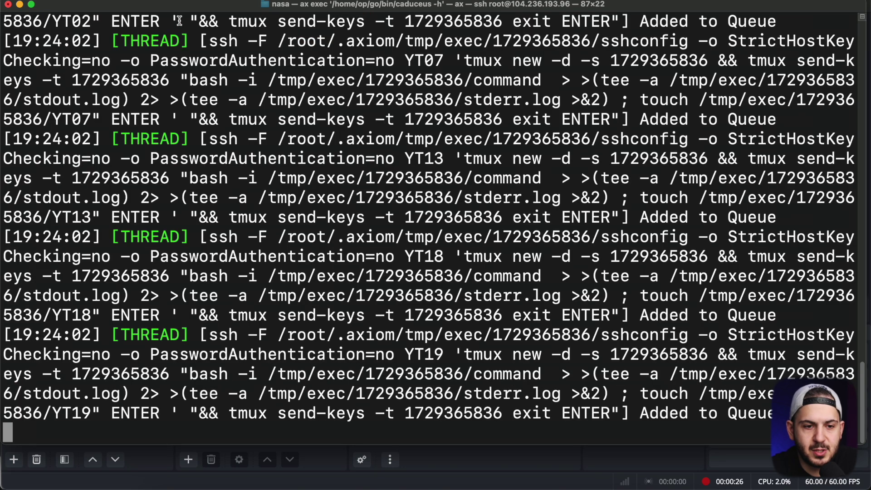
Step: Scroll back through caduceus's flag usage, stop the ax exec run, and clear the screen
scroll(163, 207, up, 10)
scroll(162, 217, up, 5)
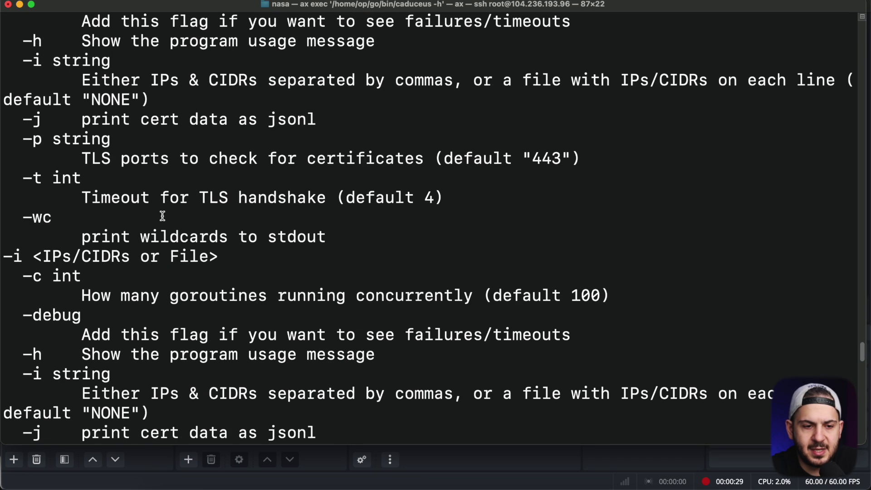
key(ctrl+c)
key(ctrl+c)
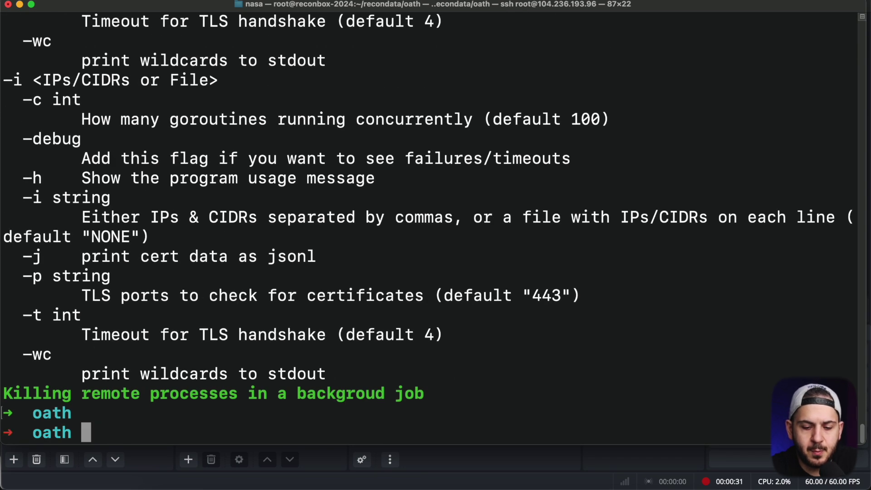
key(ctrl+l)
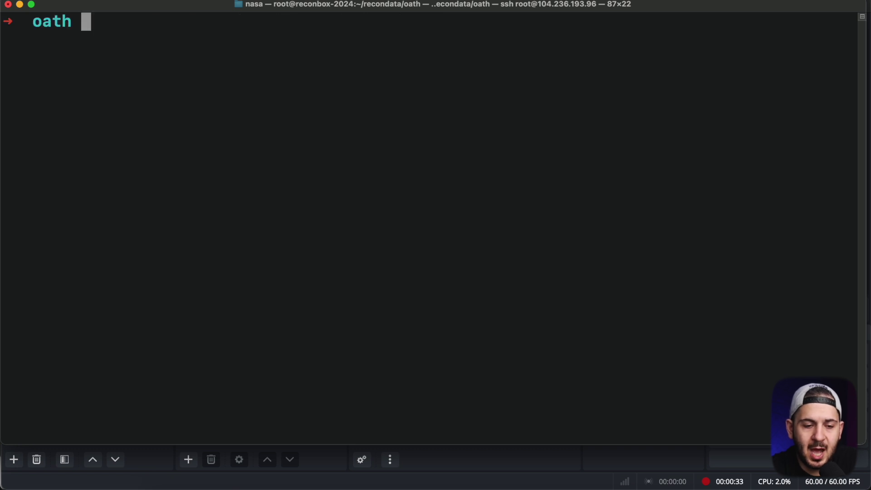
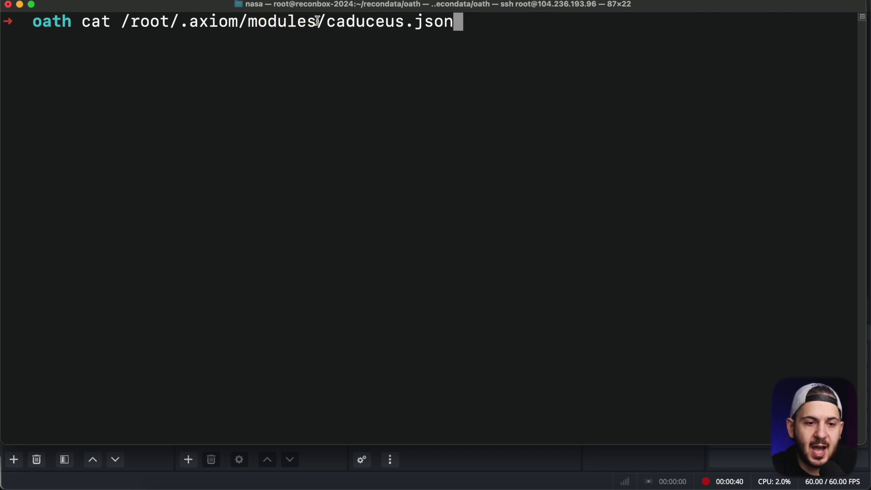
Step: Run cat on /root/.axiom/modules/caduceus.json to show its /home/op/go/bin/caduceus command and txt output
key(Return)
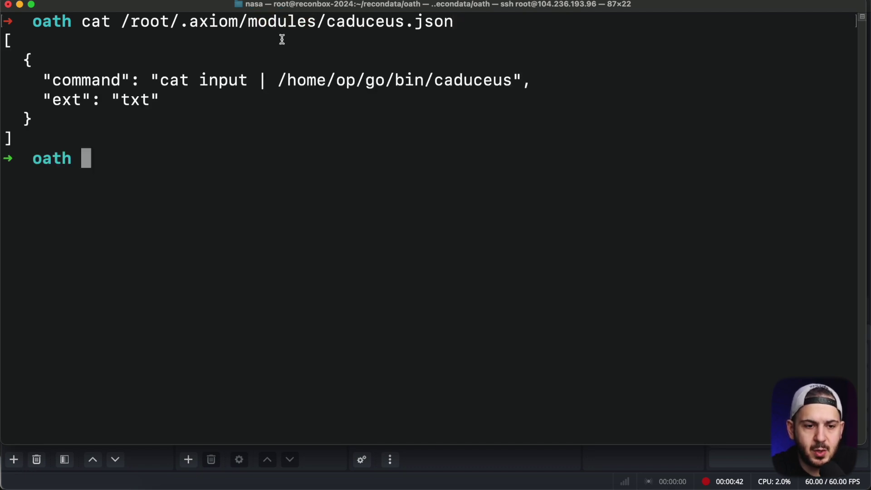
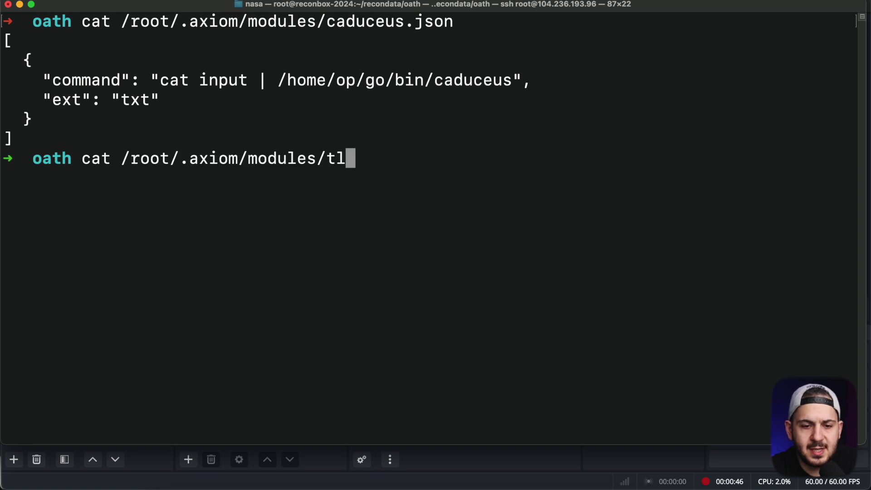
Step: Print the tlsx.json module config and highlight the caduceus output extension setting
key(Tab)
key(Tab)
key(Tab)
key(Return)
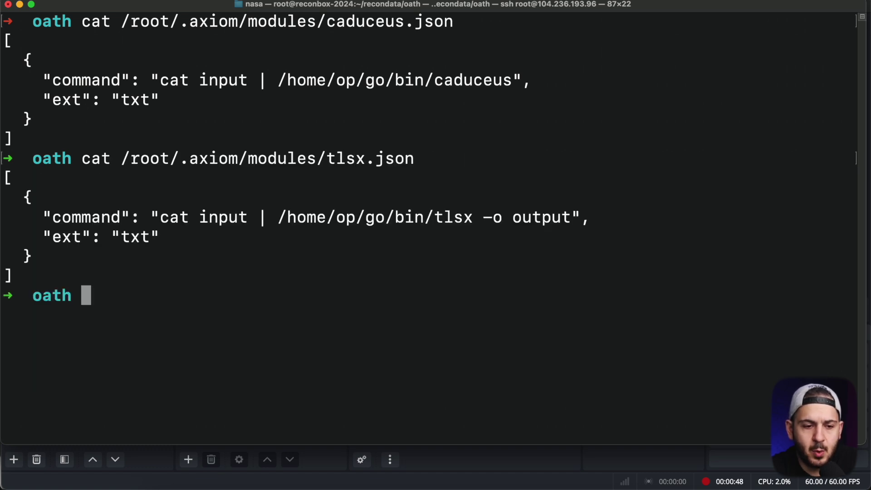
mouse_move(171, 96)
mouse_down()
mouse_move(42, 99)
mouse_move(160, 99)
mouse_up()
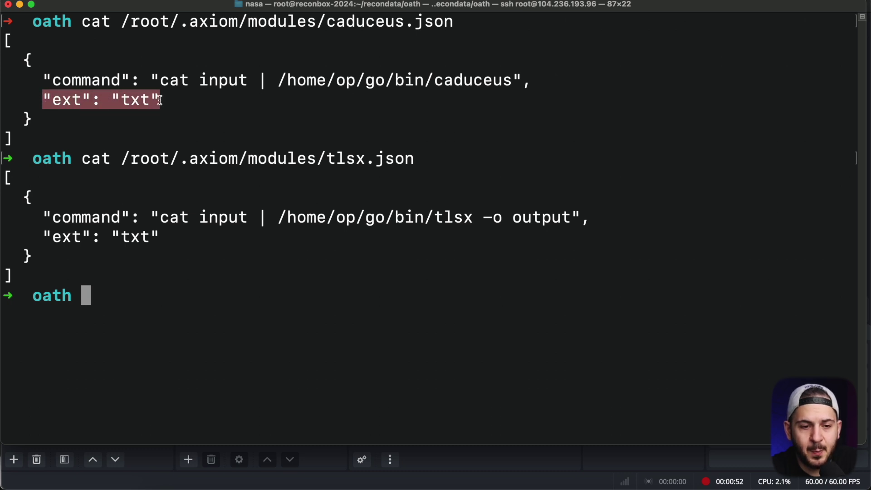
click(159, 100)
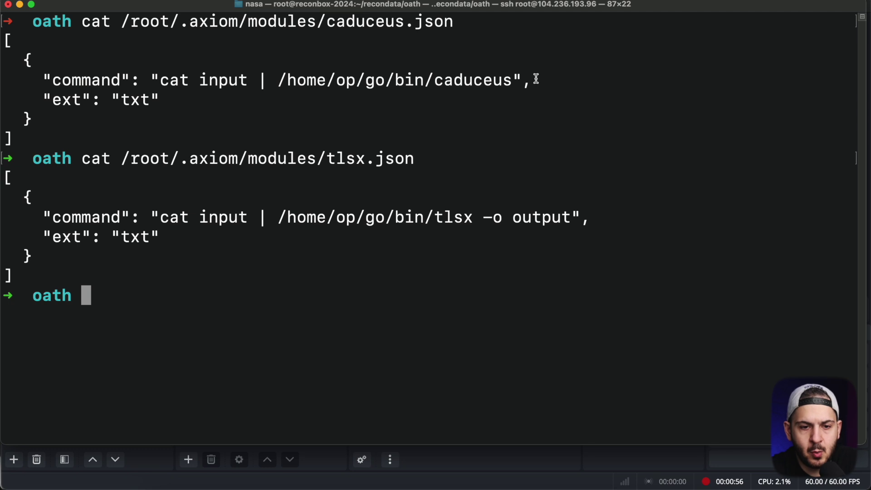
Step: Highlight the caduceus command definition, binary path and whole config block, then clear the screen
drag(531, 82, 65, 85)
click(65, 85)
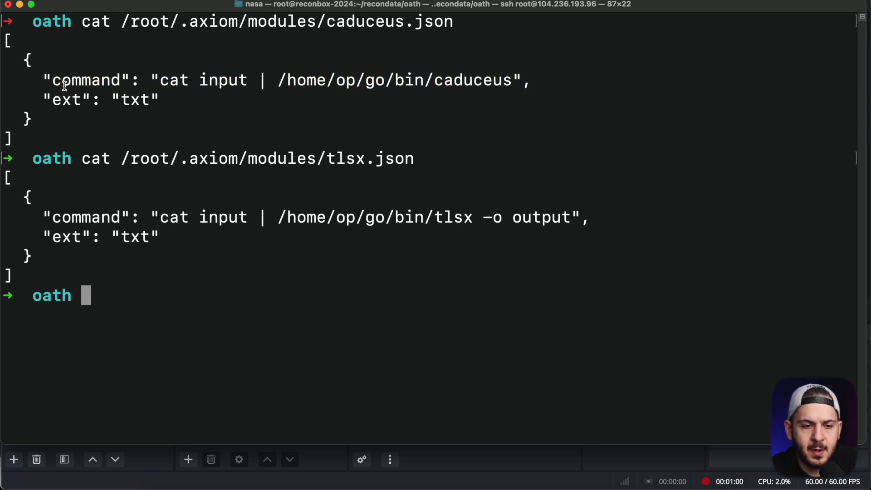
double_click(207, 82)
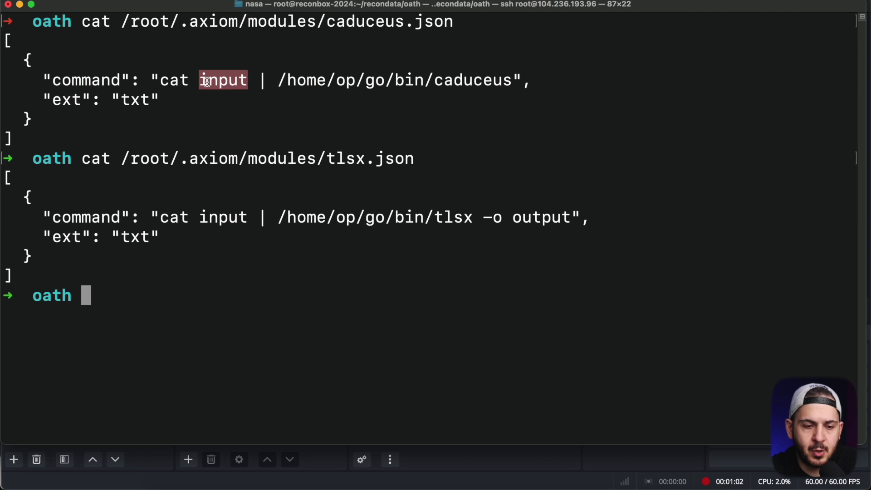
drag(272, 83, 510, 75)
click(510, 75)
drag(95, 115, 3, 44)
click(3, 41)
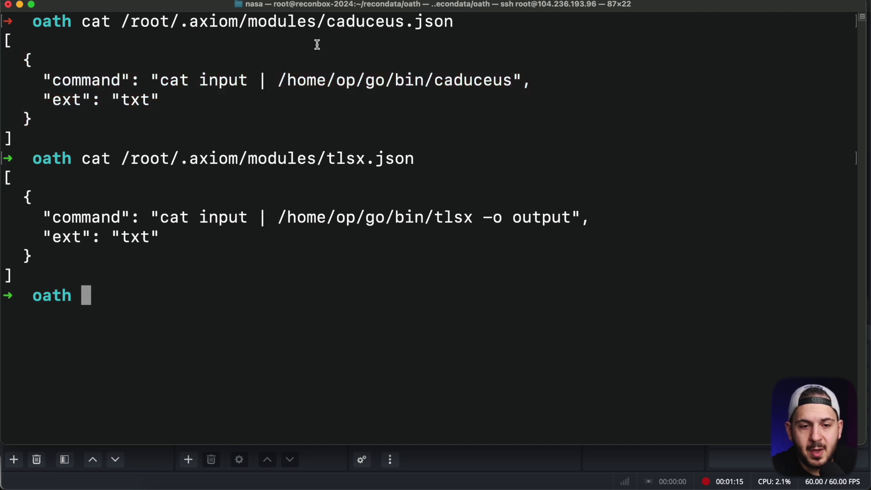
key(ctrl+l)
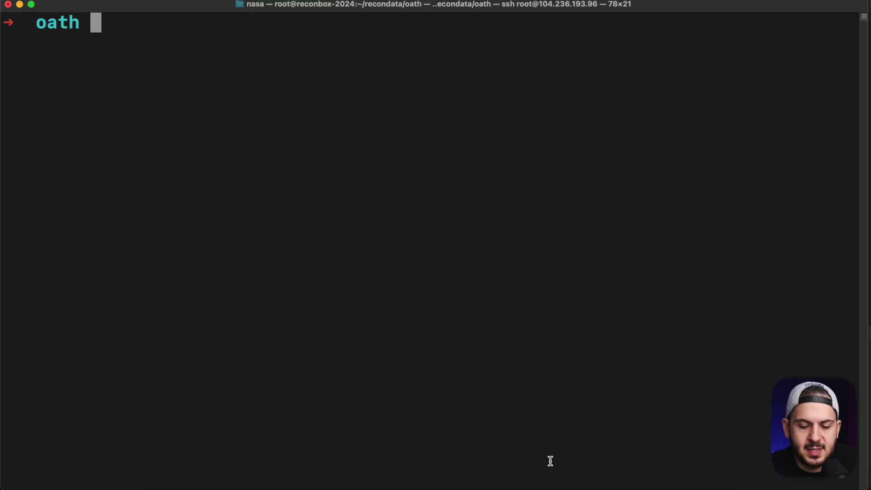
Step: Print ips.txt, highlight the 69.147.64.0/18 range, then clear the screen
text(cat in)
key(BackSpace)
text(p.t)
key(BackSpace)
key(BackSpace)
text(s.txt)
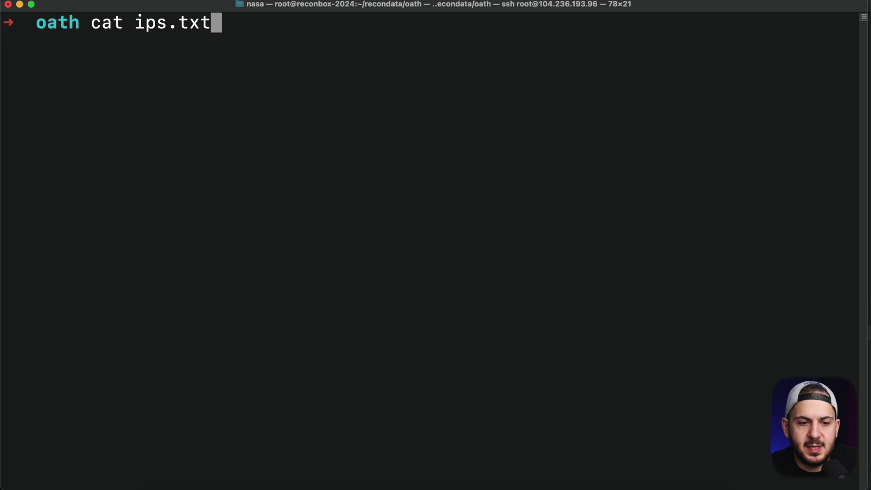
key(Return)
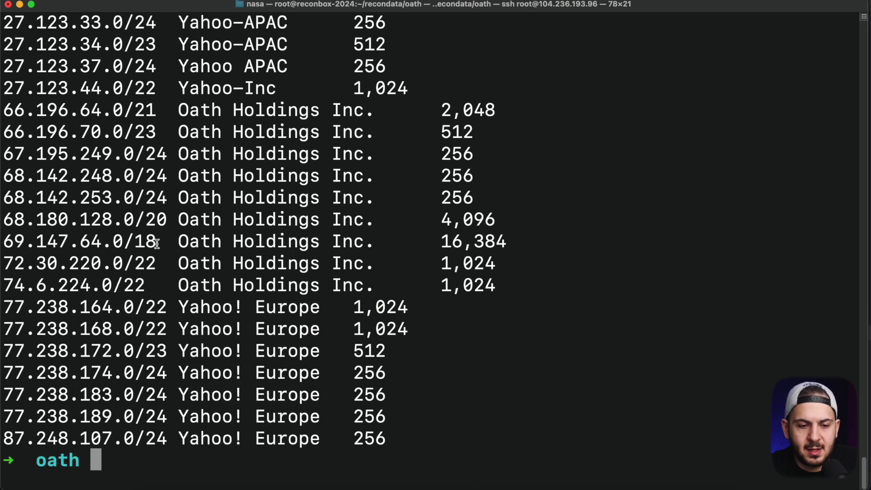
drag(157, 241, 1, 242)
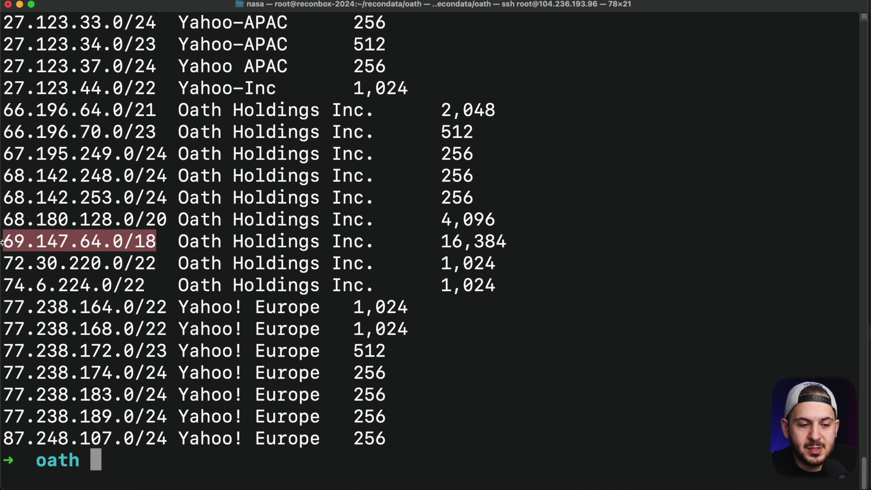
click(164, 240)
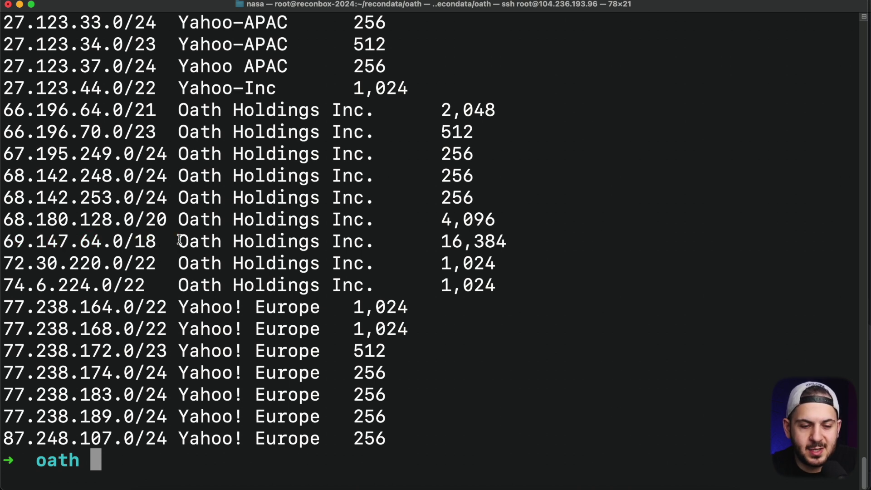
key(super+k)
Step: Pipe ips.txt through awk printing $0, then $1 to show only the CIDR ranges
text(cat ips.txt | awk )
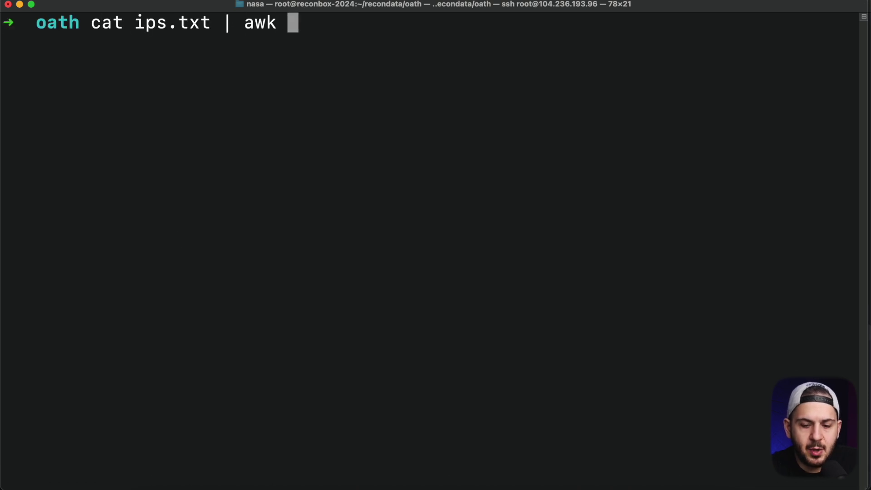
text('{)
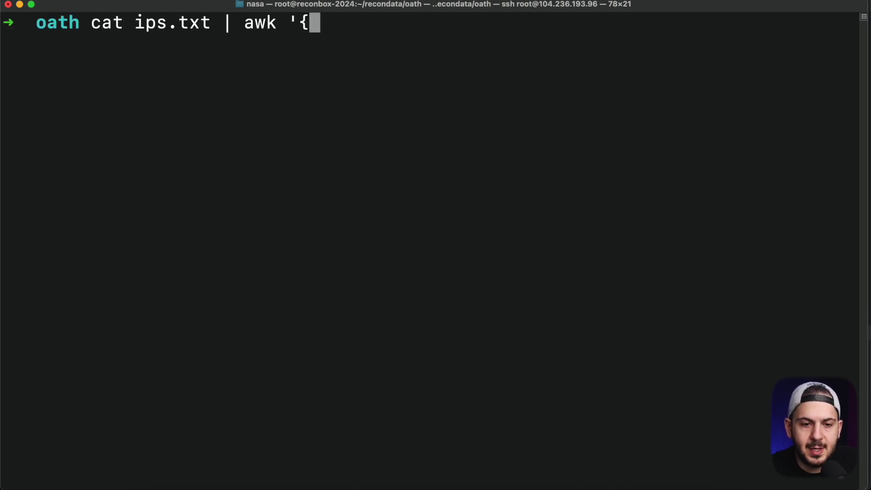
text(print $1}')
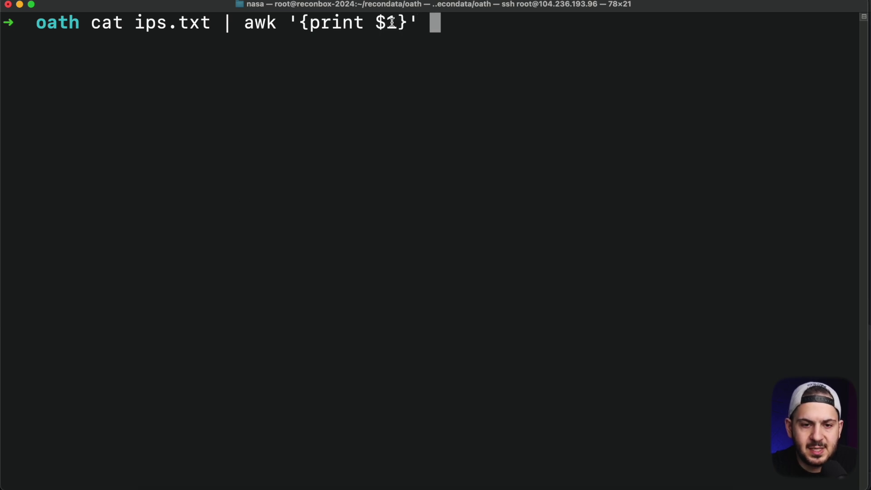
key(Left)
key(Left)
key(Left)
key(BackSpace)
text(0)
key(Return)
key(Up)
key(Left)
key(Left)
key(Left)
key(BackSpace)
text(1)
key(Return)
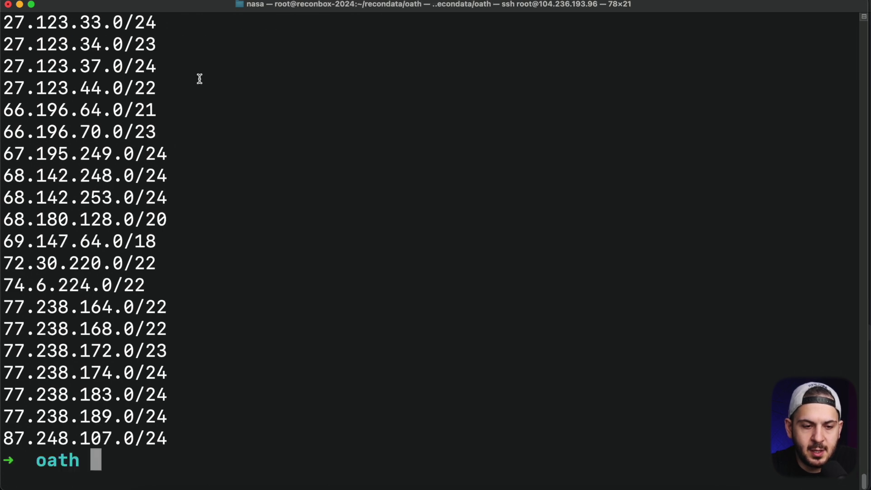
drag(164, 233, 2, 241)
Step: Try awk '{print $2}' for the organisation column, then return to $1
key(Up)
key(Left)
key(Left)
key(Left)
key(BackSpace)
text(2)
key(Return)
key(Up)
key(Left)
key(Left)
key(BackSpace)
text(1)
key(Return)
Step: Redirect the awk '{print $1}' output to input.txt and list the folder with ls
key(Up)
text(> input.)
key(BackSpace)
key(BackSpace)
text(nput.txt)
key(ctrl+l)
key(Return)
text(ls)
key(Return)
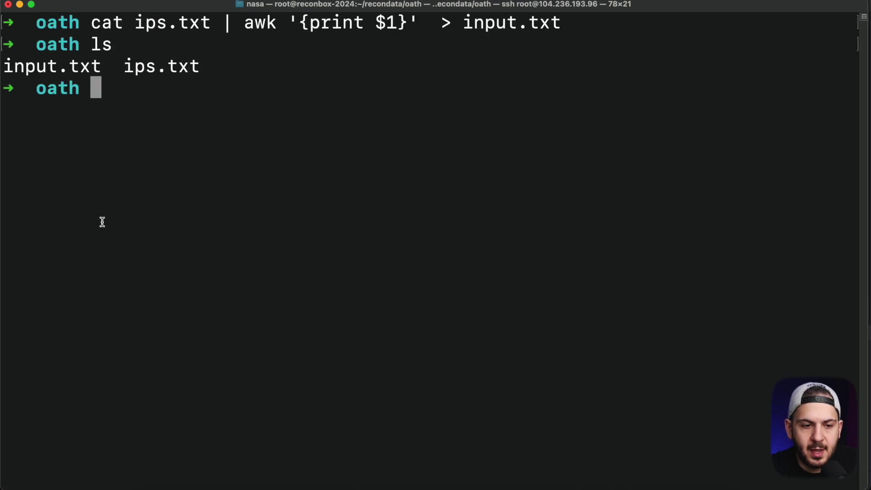
Step: Run echo "87.248.107.0/24" | caduceus without -j -p 443 and review the hostnames listed
double_click(44, 68)
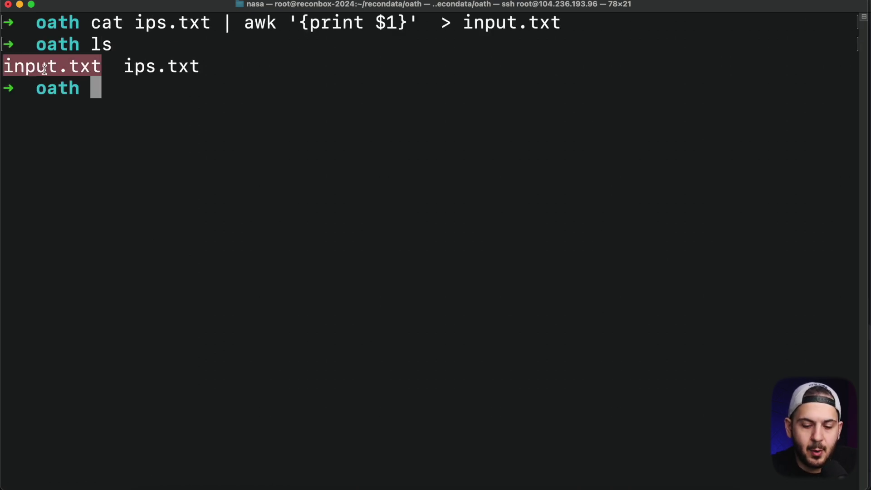
text(echo "87.248.107.0/24" | caduceus -j -p 443)
drag(154, 88, 320, 88)
double_click(309, 87)
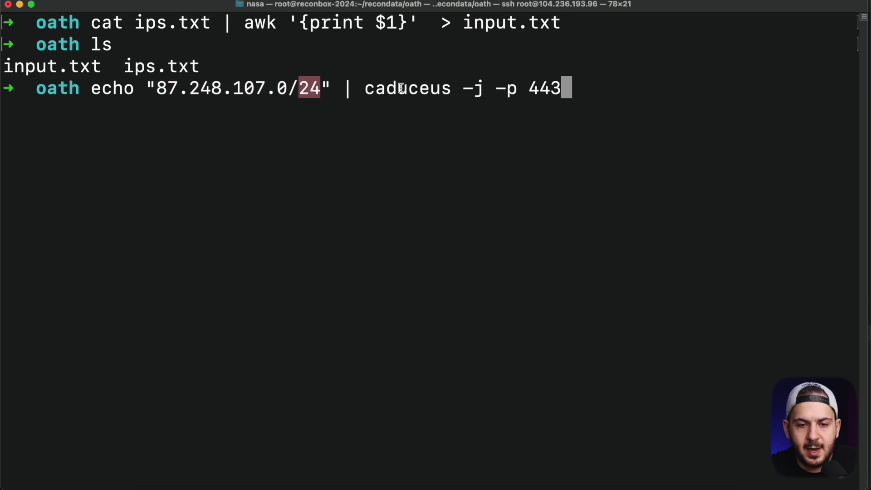
key(BackSpace)
key(BackSpace)
key(BackSpace)
key(BackSpace)
key(BackSpace)
key(BackSpace)
key(BackSpace)
key(BackSpace)
key(BackSpace)
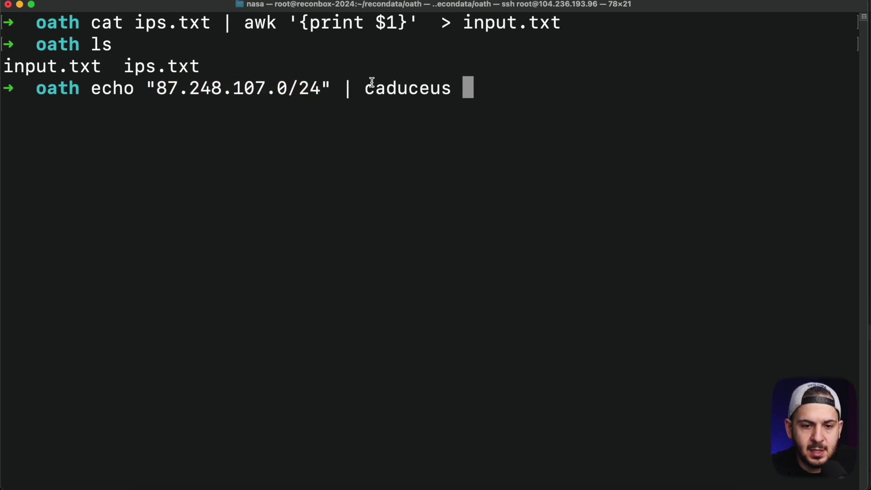
key(Return)
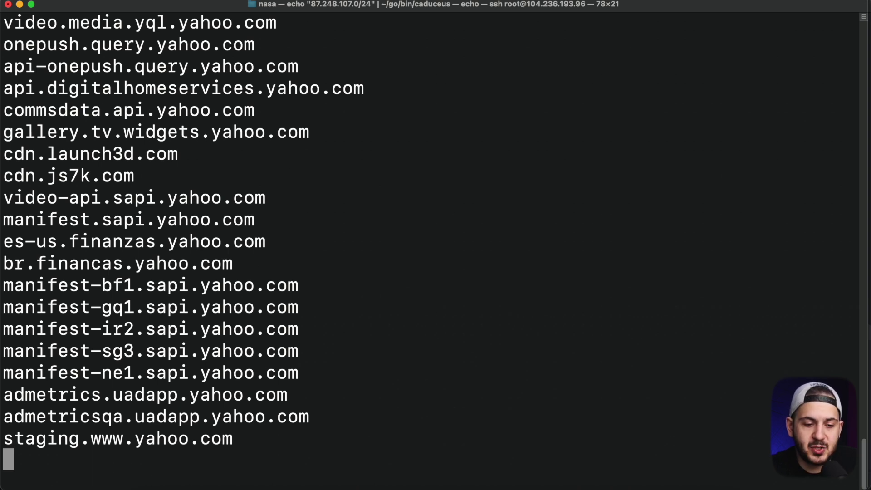
scroll(182, 136, up, 3)
scroll(182, 140, down, 3)
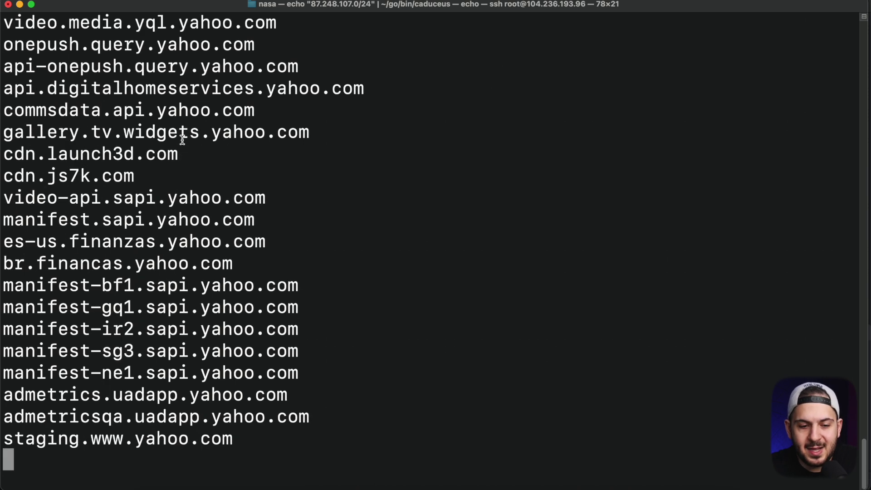
scroll(183, 141, up, 5)
scroll(183, 141, down, 5)
scroll(181, 142, up, 5)
scroll(181, 143, down, 5)
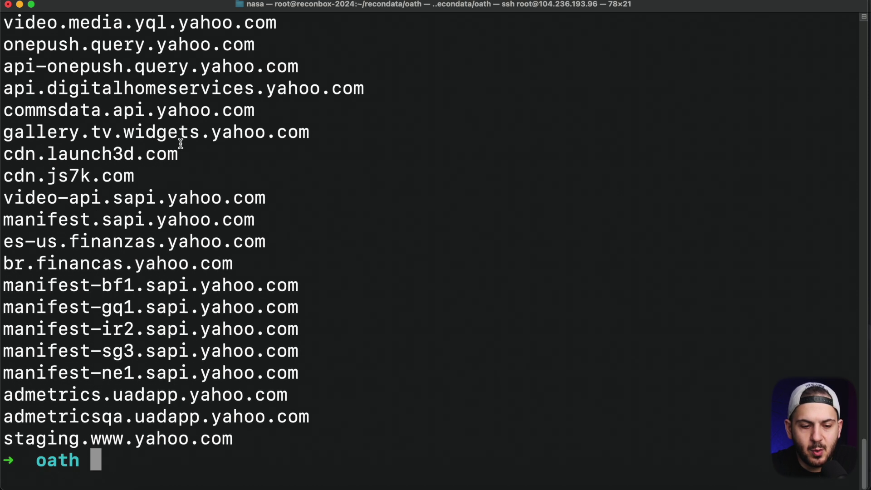
key(Up)
Step: Rerun caduceus on 87.248.107.0/24 with -j to get JSON certificate details for 87.248.107.202:443
text(-j)
key(ctrl+l)
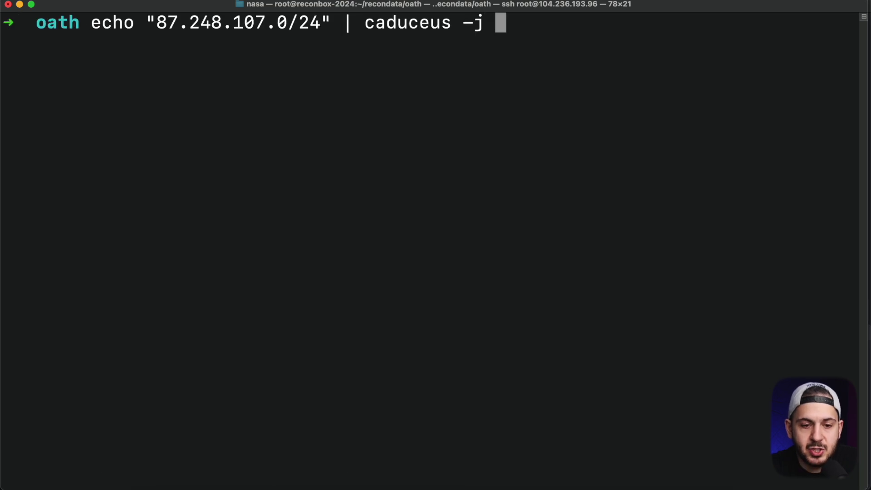
key(Return)
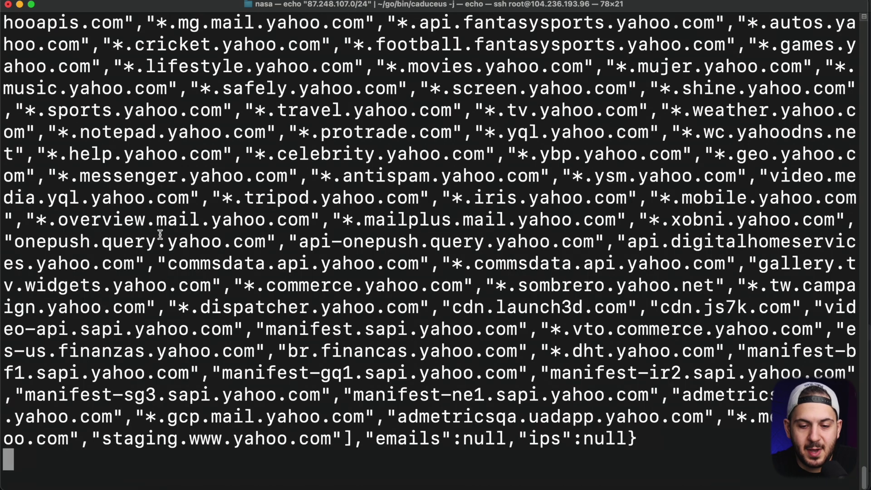
scroll(160, 234, up, 10)
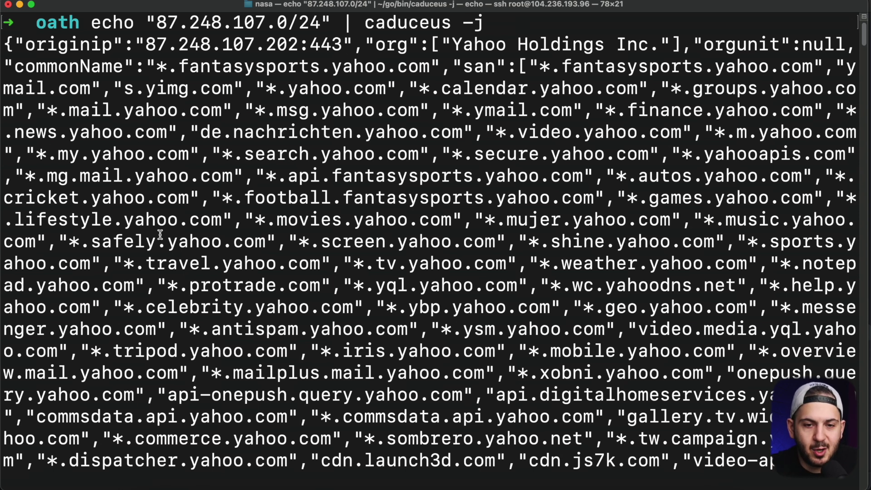
scroll(160, 234, down, 10)
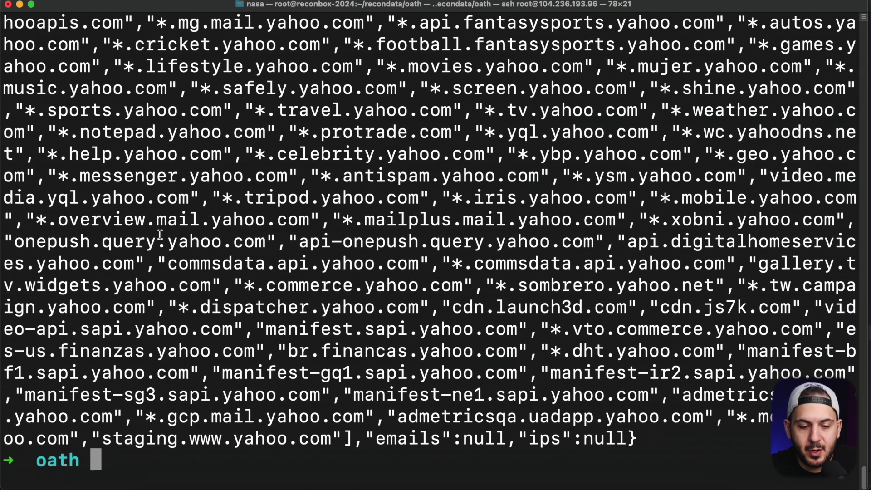
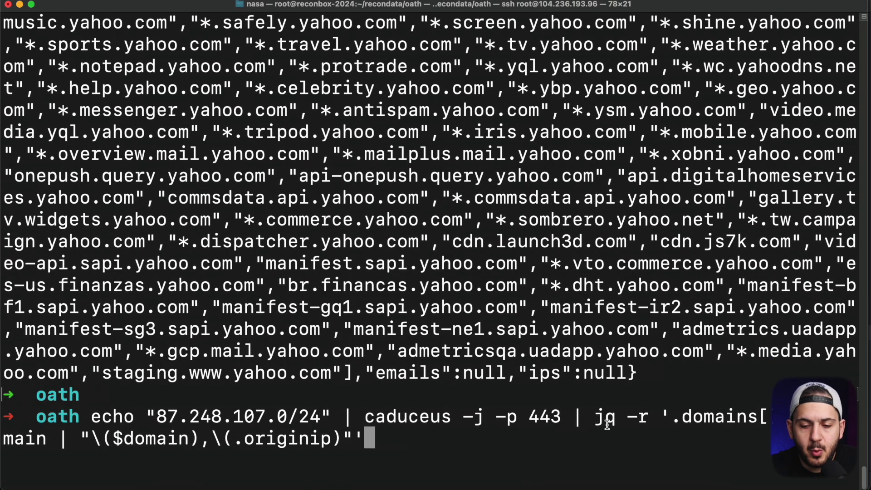
Step: Highlight jq -r and the full command, then erase the ($domain),(.originip) template back to the opening quote
drag(596, 419, 651, 416)
click(683, 416)
triple_click(732, 415)
click(724, 422)
key(BackSpace)
key(BackSpace)
key(BackSpace)
key(BackSpace)
key(BackSpace)
key(BackSpace)
key(BackSpace)
key(BackSpace)
key(BackSpace)
key(BackSpace)
key(BackSpace)
key(BackSpace)
key(BackSpace)
key(BackSpace)
key(BackSpace)
key(BackSpace)
key(BackSpace)
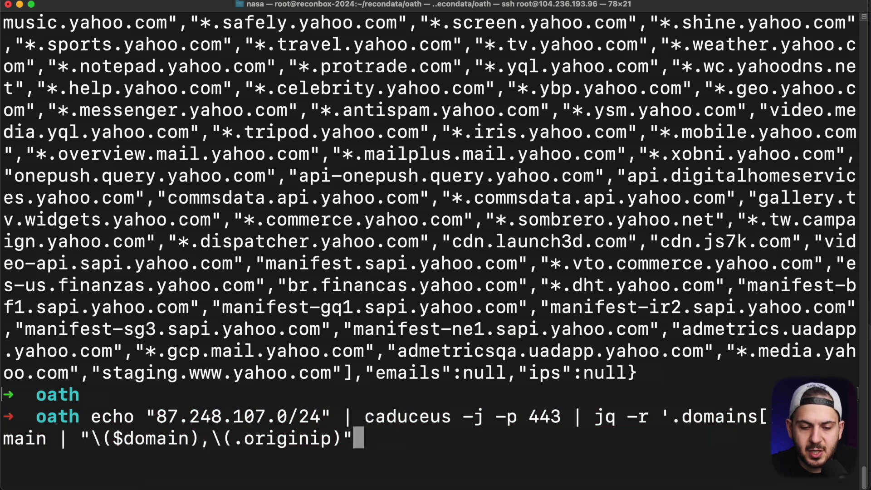
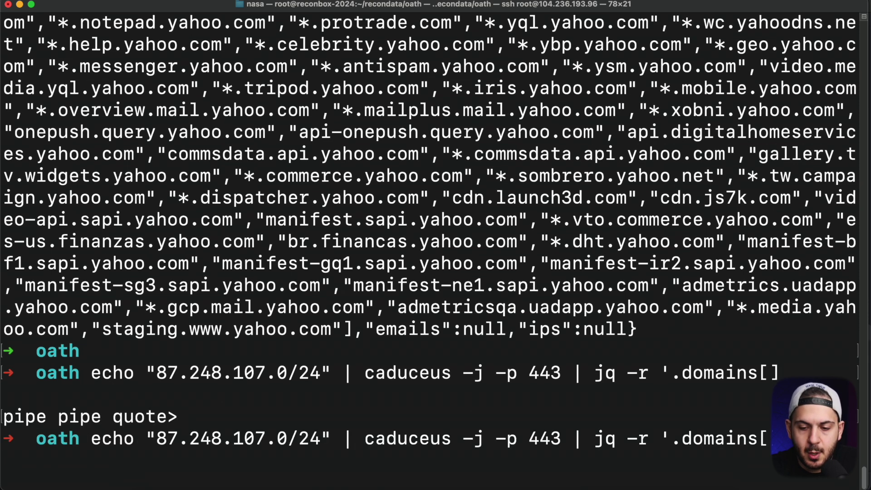
Step: Run echo "87.248.107.0/24" | caduceus -j -p 443 | jq -r '.domains[]' to list domains one per line
key(Return)
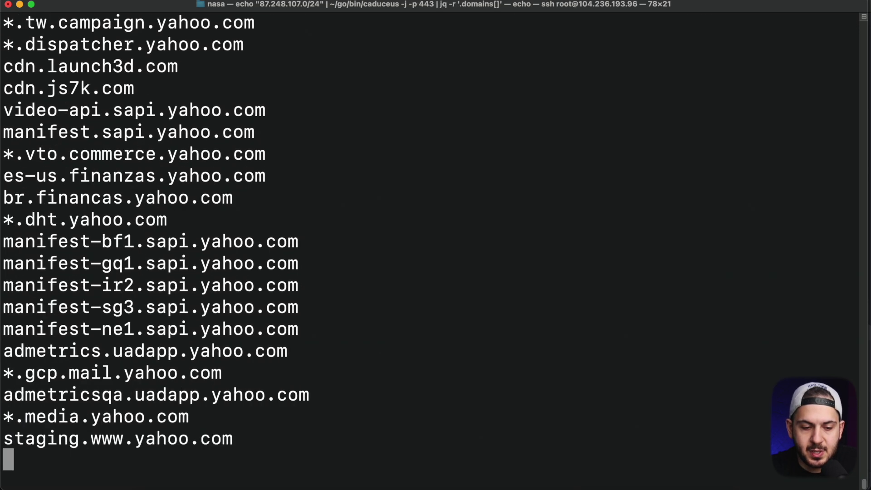
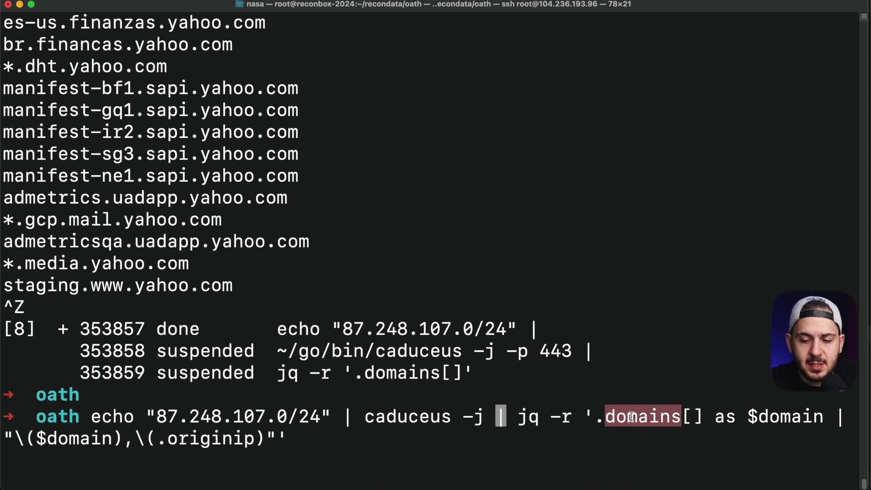
Step: Highlight $domain, .domains[] and originip in the jq command to show how domains pair with origin IPs
drag(699, 423, 639, 419)
click(630, 417)
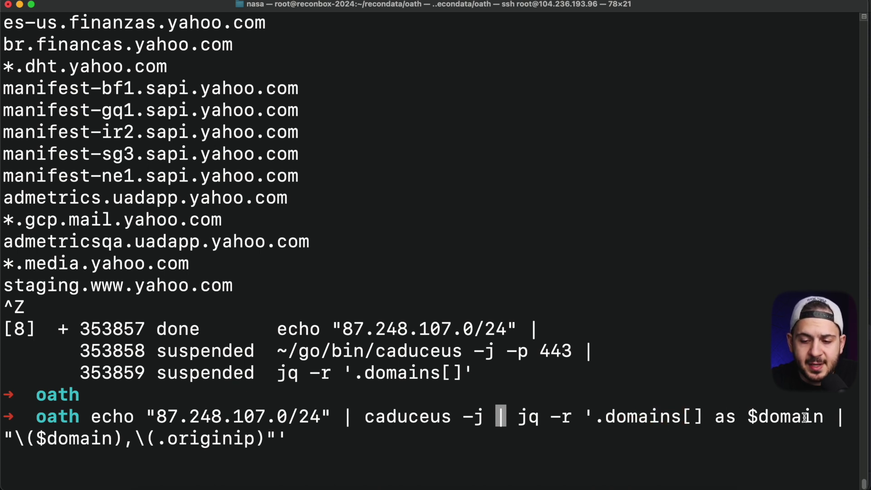
double_click(93, 440)
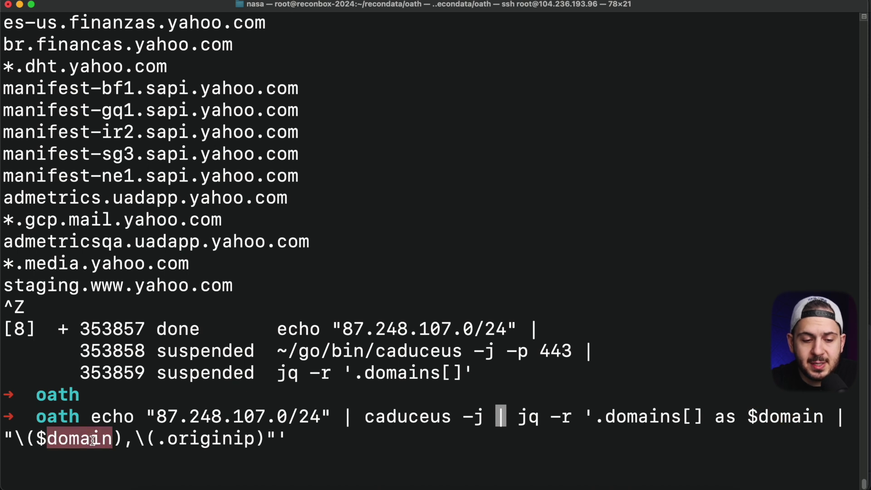
double_click(642, 414)
double_click(199, 438)
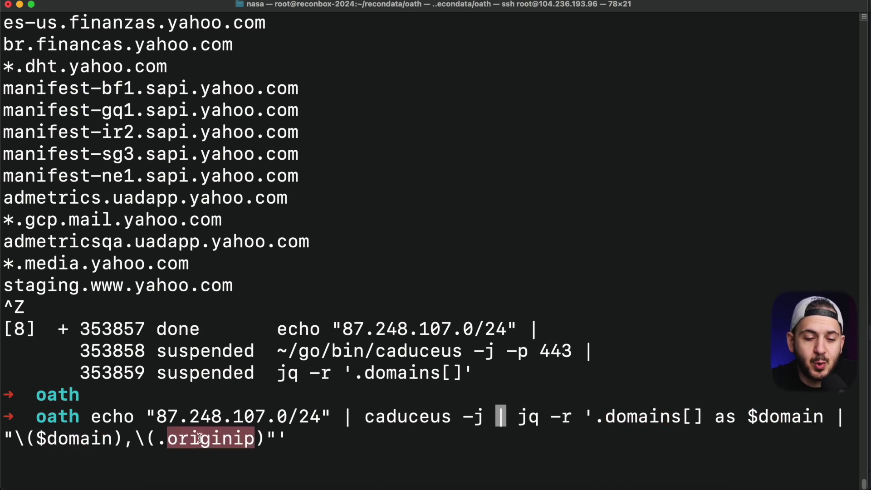
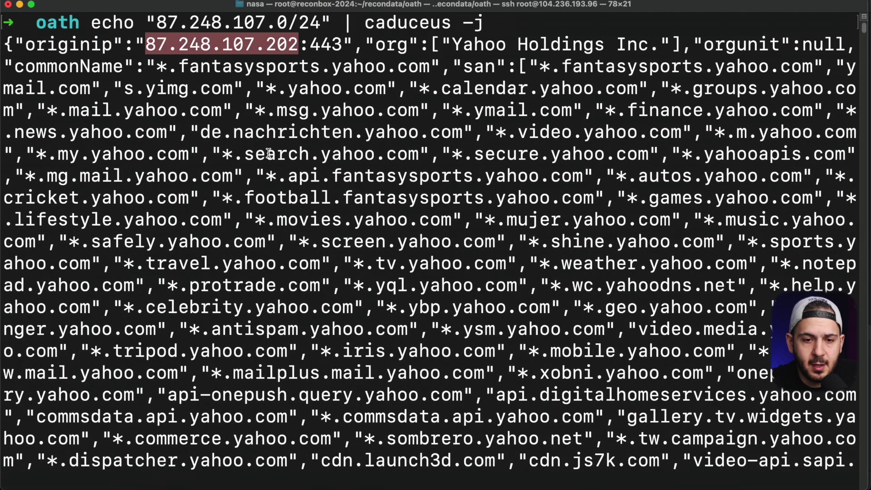
Step: Check the jq filter's $domain,originip output format and run the caduceus scan on 87.248.107.0/24
scroll(470, 158, down, 5)
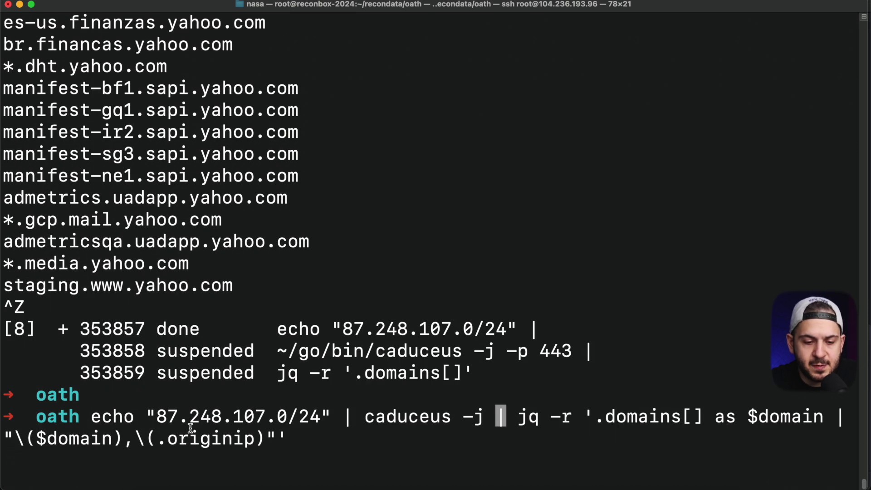
double_click(76, 440)
double_click(129, 440)
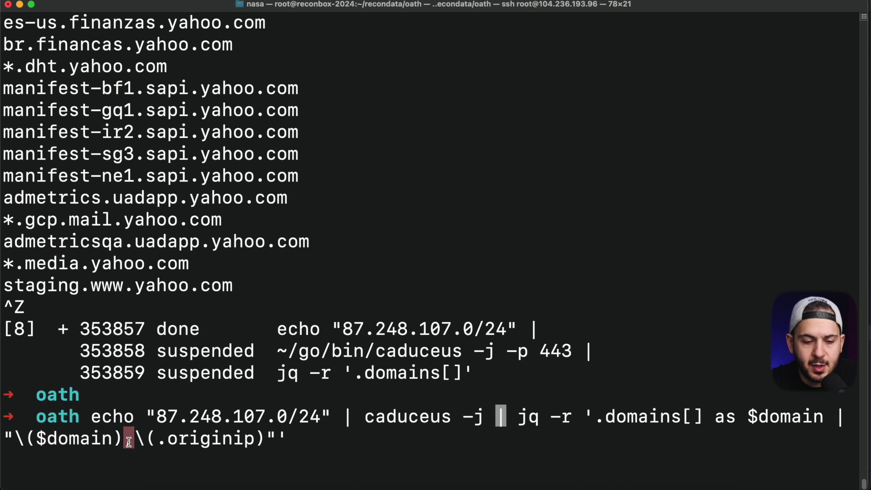
double_click(211, 438)
key(Right)
key(Right)
key(Right)
key(Right)
key(Right)
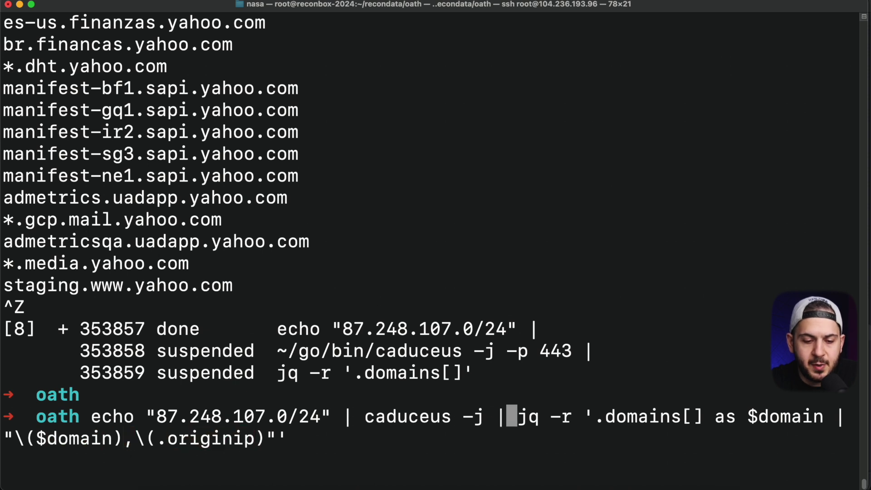
key(Return)
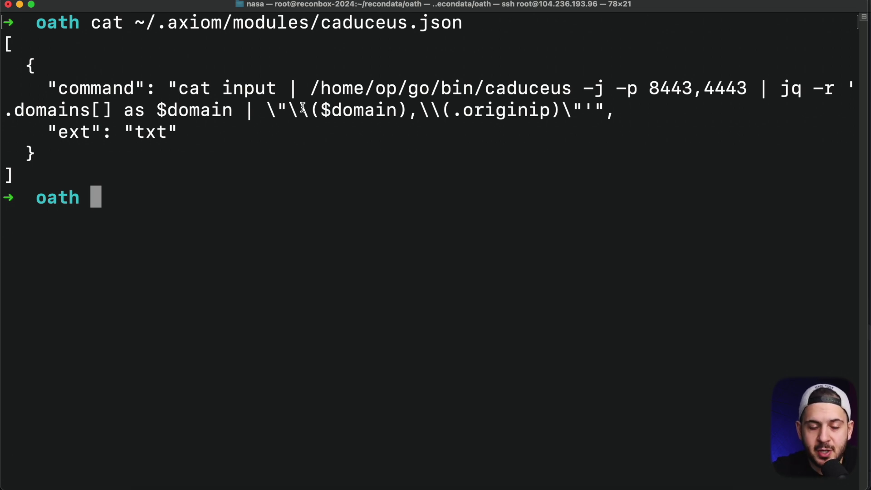
Step: Review the module's escaped quotes and 8443,4443 ports, then type nano with the caduceus.json path
drag(287, 107, 314, 108)
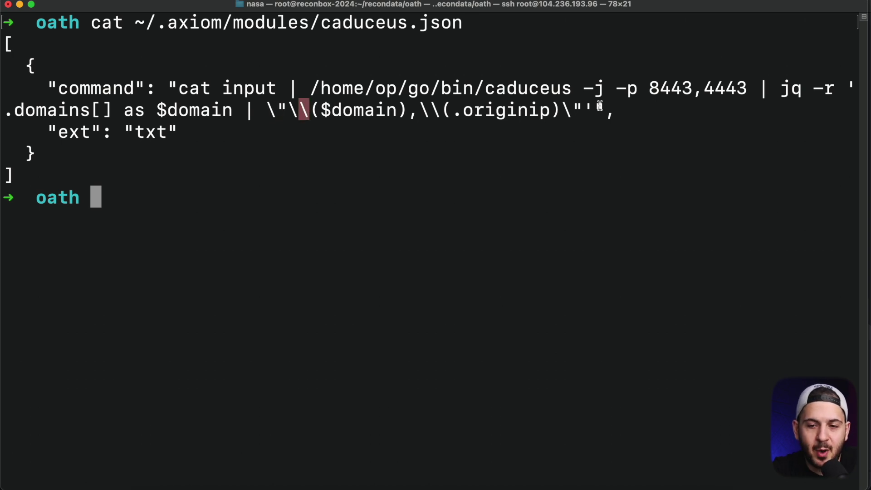
double_click(667, 86)
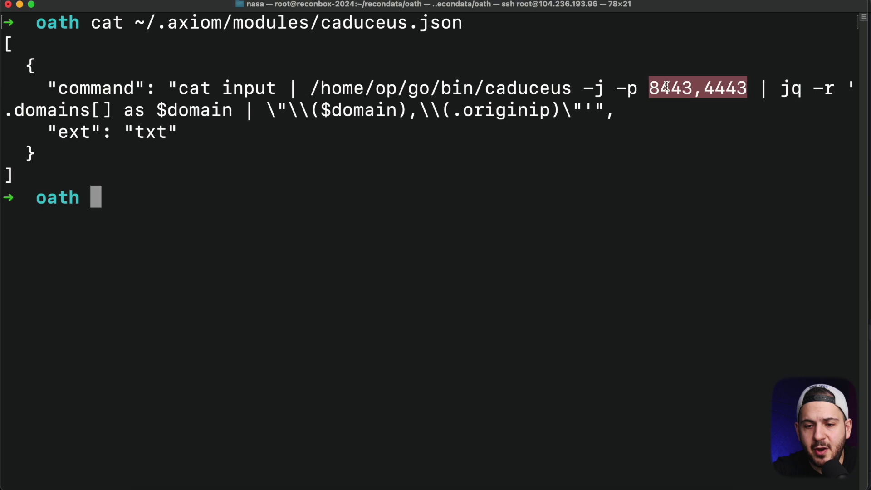
text(nano)
key(alt+period)
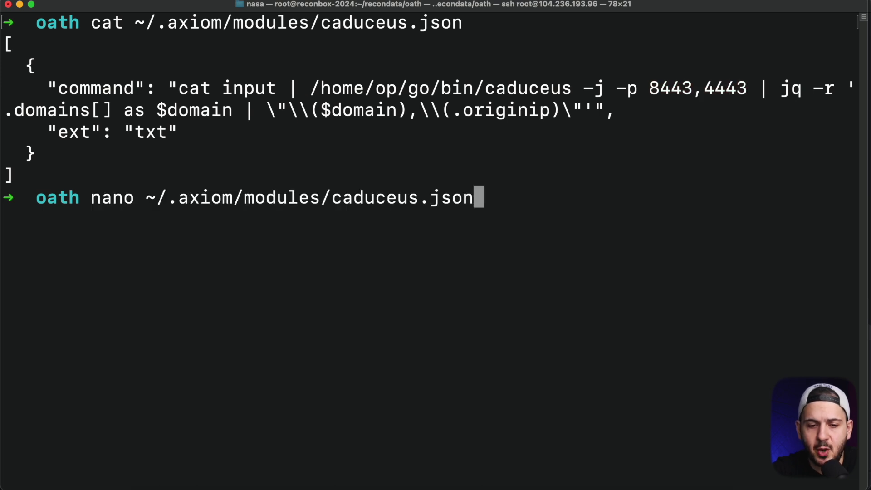
Step: Open caduceus.json in nano and search for the 8443 port value
key(Return)
key(Down)
key(Down)
key(End)
key(Left)
key(Left)
key(Left)
key(Left)
key(Left)
key(Left)
key(Left)
key(Left)
key(ctrl+w)
text(8443)
key(Return)
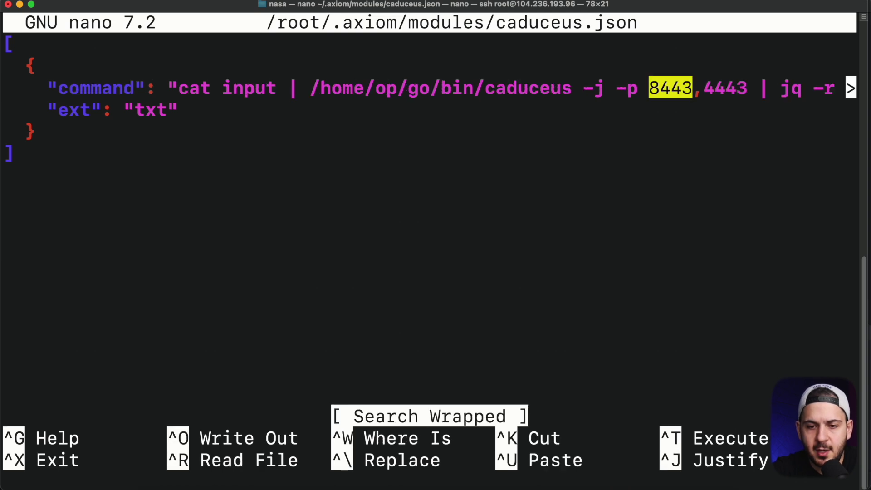
Step: Replace the 8443,4443 ports with 443,8080
key(Right)
key(Right)
key(Right)
key(Right)
key(Right)
key(Right)
key(Right)
key(Right)
key(BackSpace)
key(BackSpace)
key(BackSpace)
key(BackSpace)
key(BackSpace)
key(BackSpace)
key(BackSpace)
key(BackSpace)
key(BackSpace)
text(443)
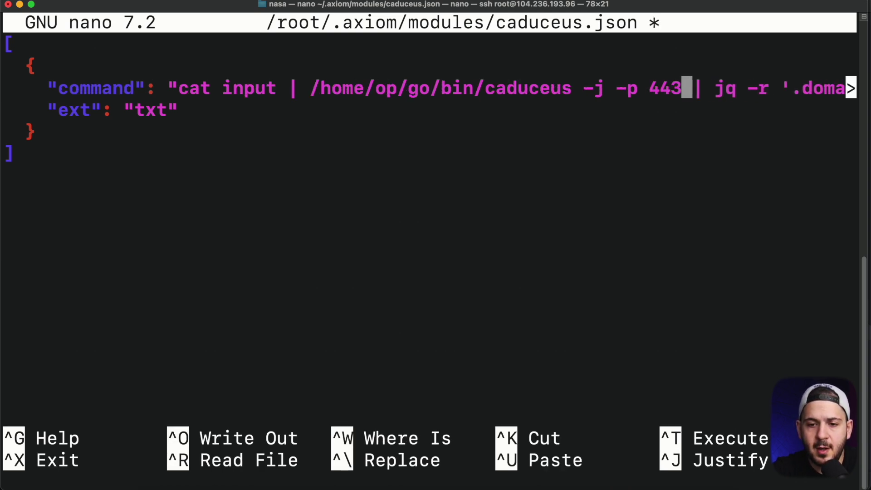
text(,)
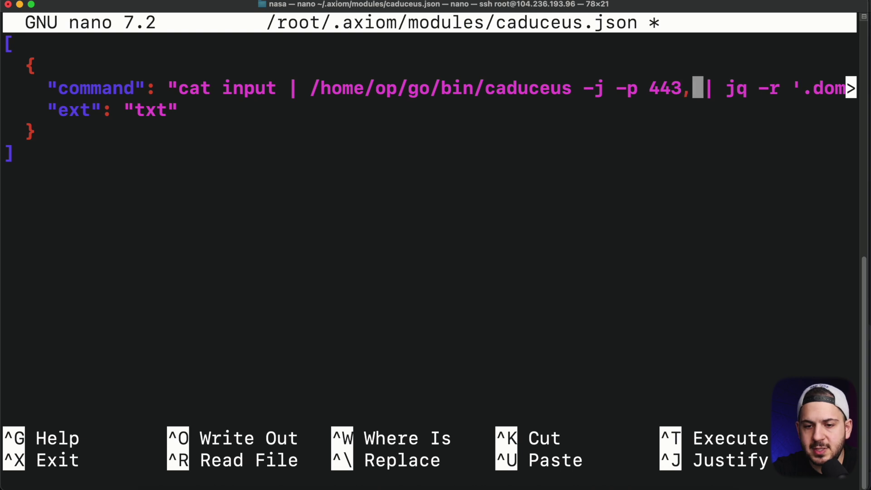
text(8080)
Step: Save the module under its existing name, exit nano, and clear the terminal
key(ctrl+x)
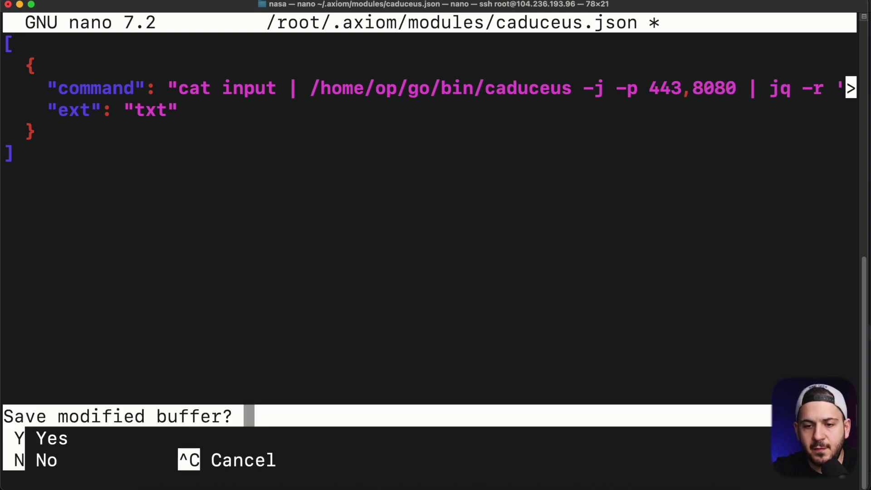
key(y)
key(Return)
key(ctrl+l)
text(s)
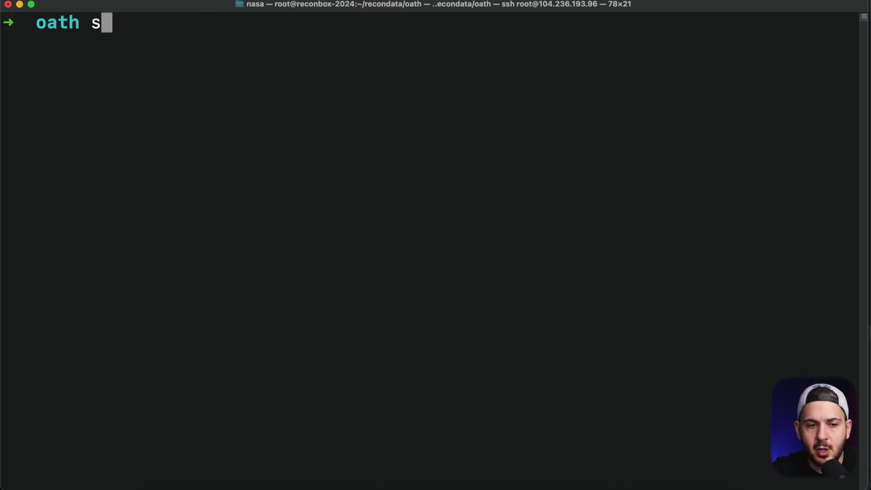
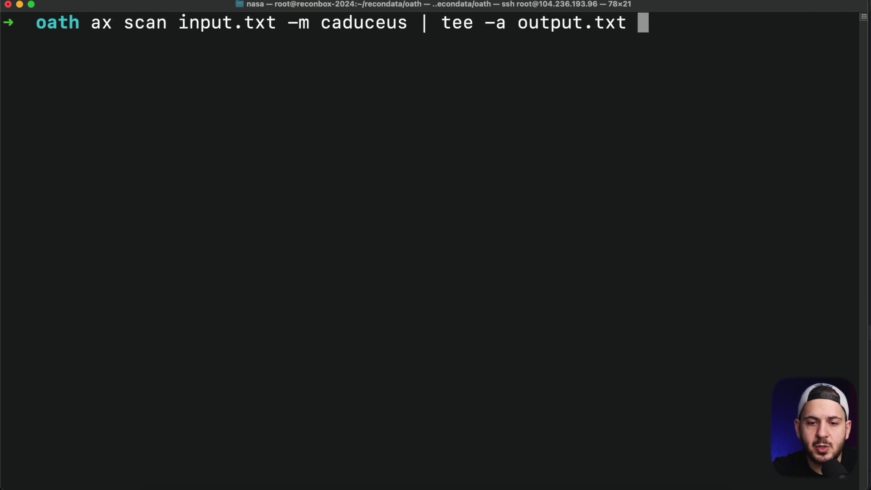
Step: Rerun the caduceus scan on input.txt, appending results to output2.txt instead of output.txt
key(Left)
key(Left)
key(Left)
key(Left)
key(Left)
text(2)
key(Return)
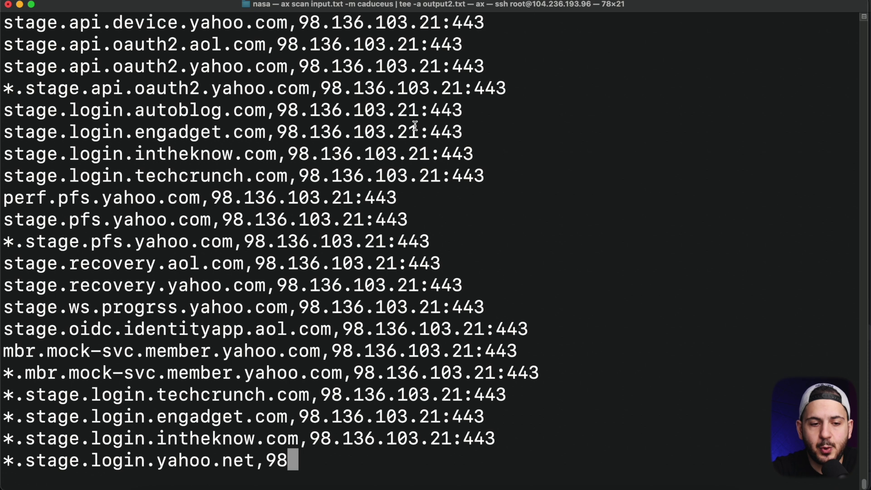
Step: Select the scan results and the mailplus.mail.yahoo.com hostname in the output
drag(105, 111, 336, 218)
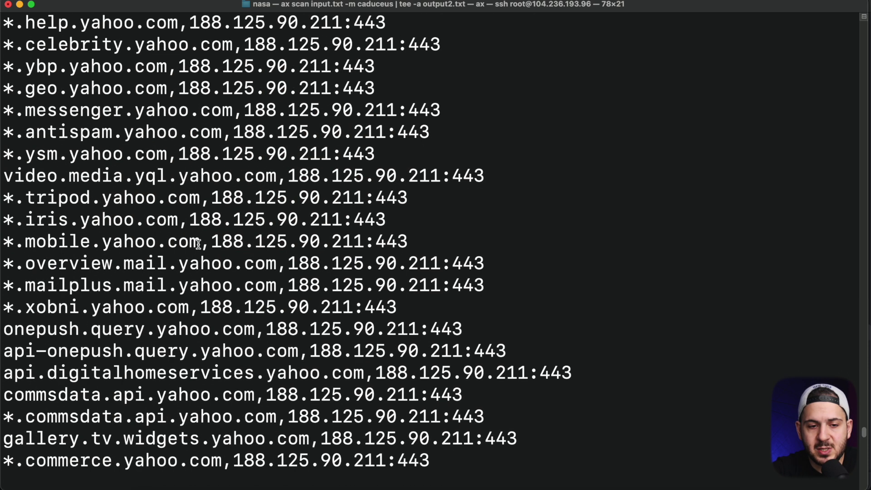
scroll(214, 173, up, 15)
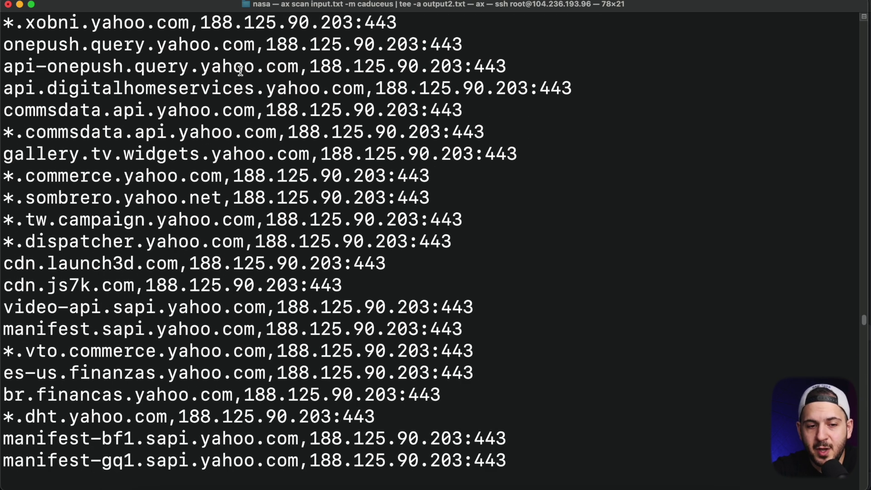
scroll(240, 71, up, 10)
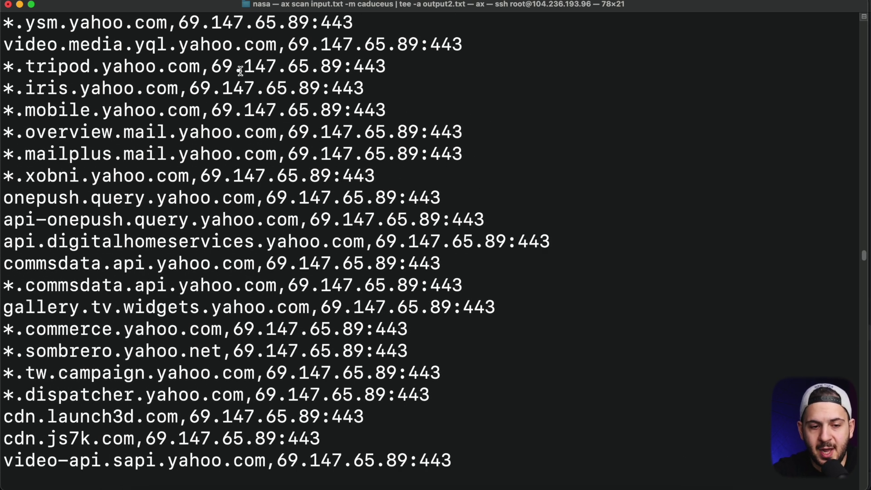
double_click(125, 162)
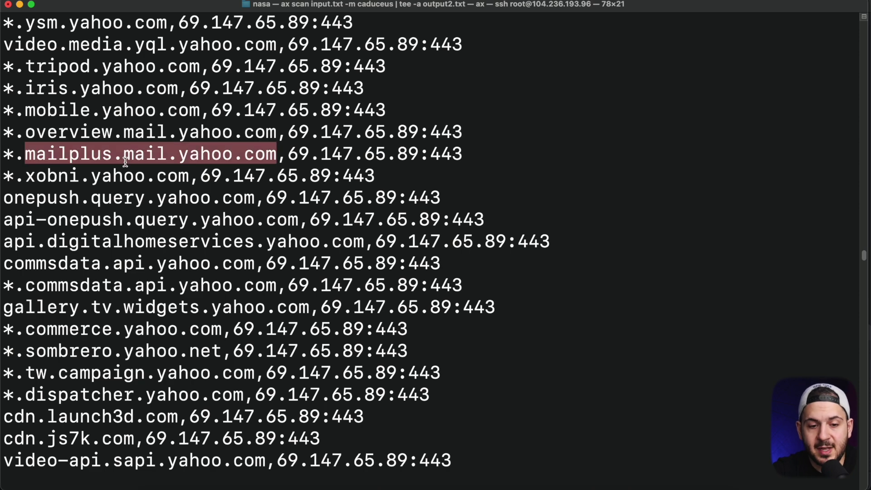
scroll(126, 162, down, 10)
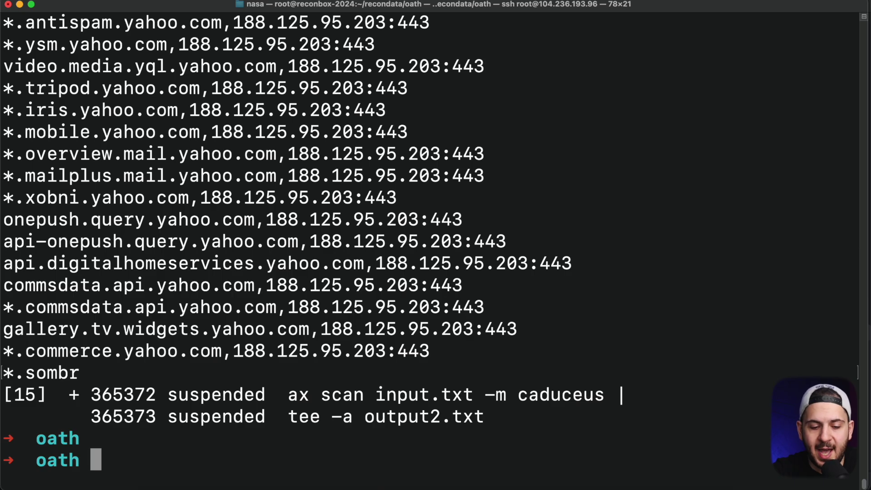
Step: Change into ~/recondata/aws and list its files
text(cd ~)
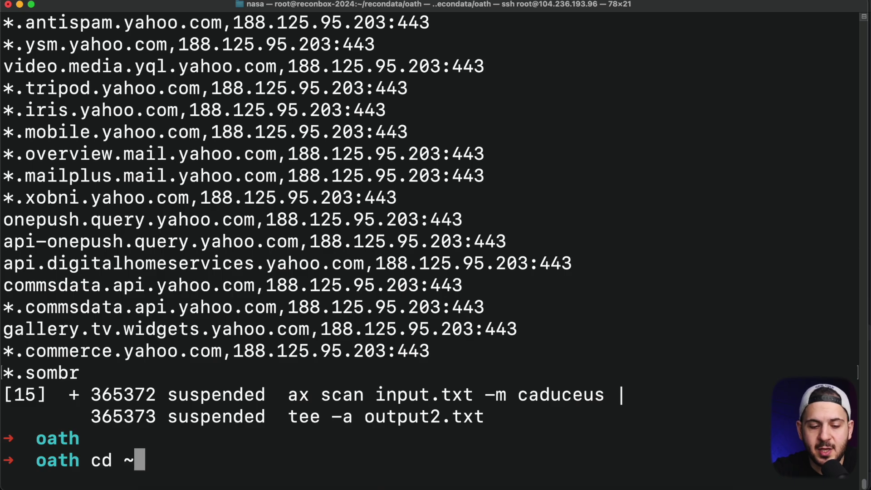
text(/aws)
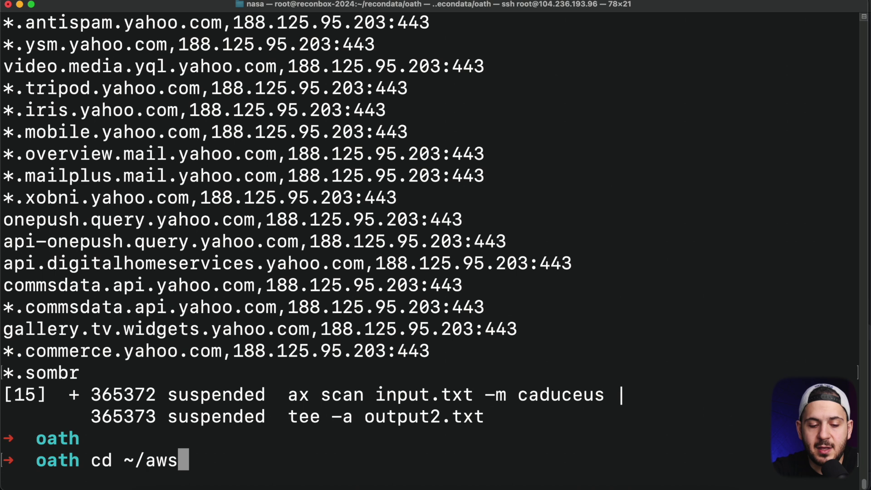
key(BackSpace)
key(BackSpace)
text(econdata/aws)
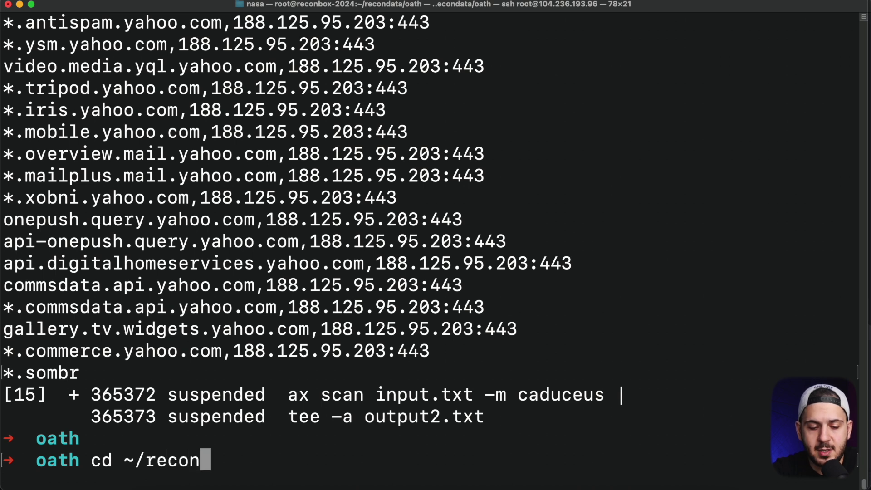
key(Tab)
key(Return)
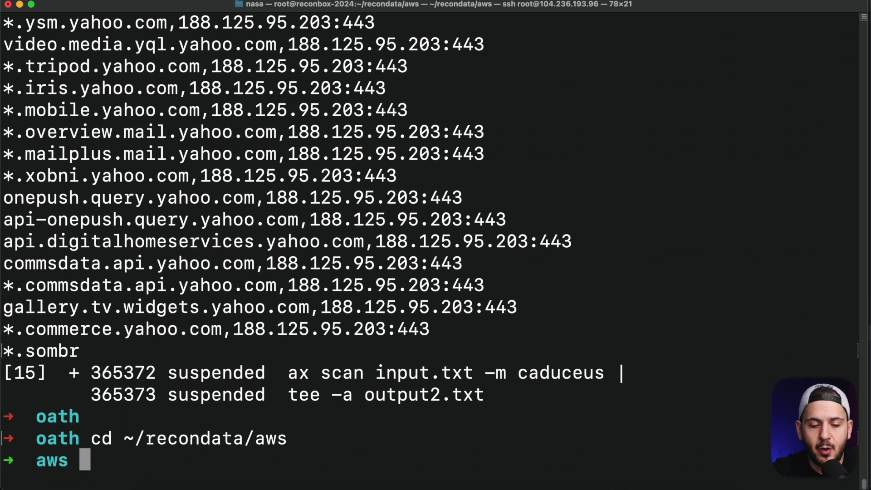
text(ls)
key(Return)
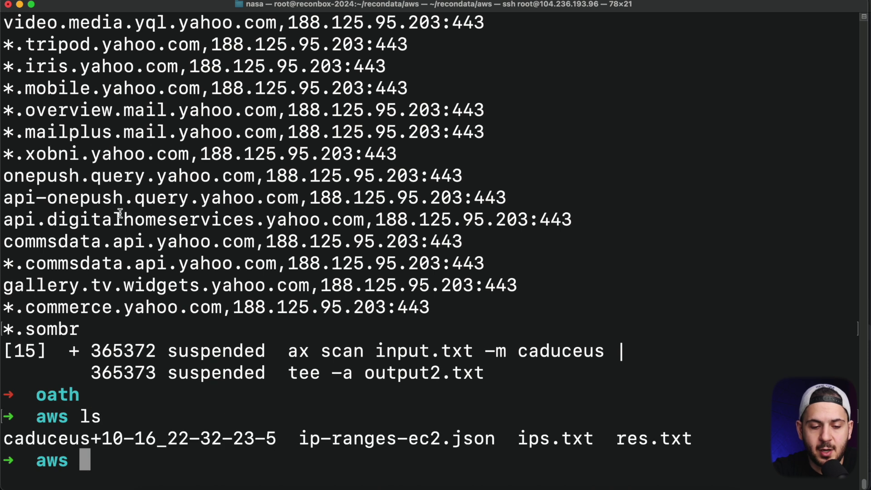
Step: Print the AWS IP ranges stored in ips.txt with cat
double_click(520, 438)
text(cat)
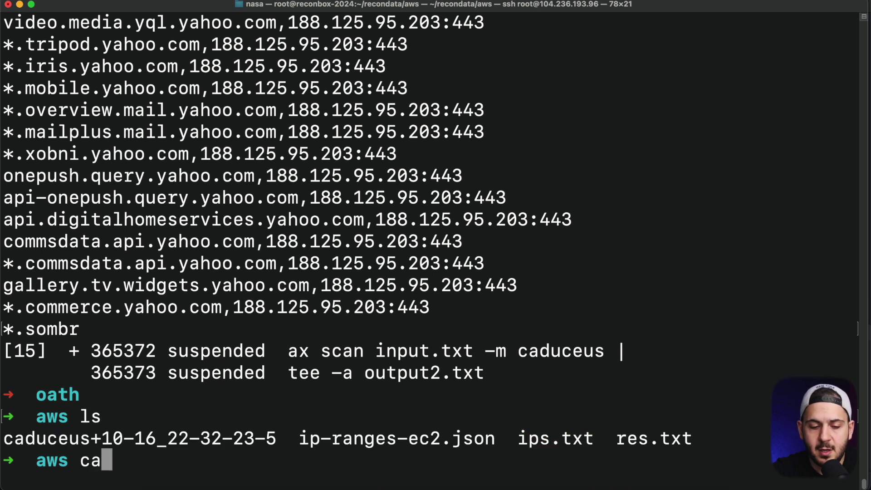
text(ips.txt)
key(Return)
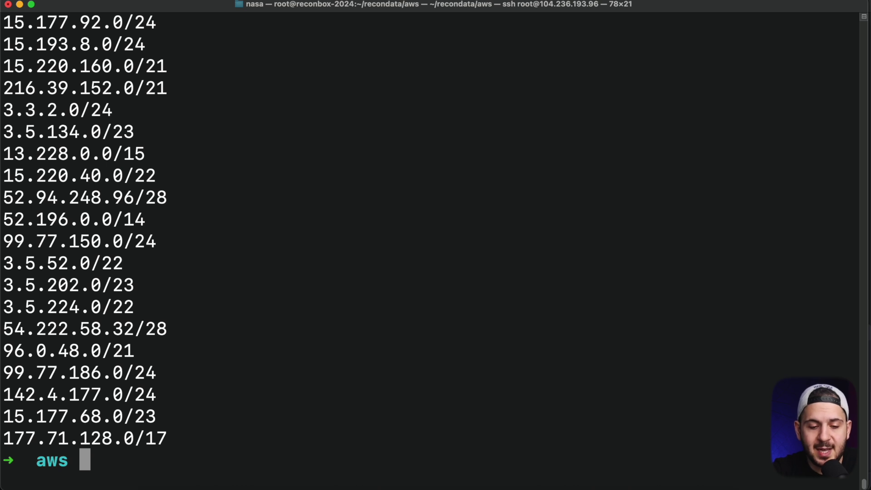
Step: Open ~/.axiom/modules/caduceus.json in nano and find the 443 port value
text(nano)
key(Right)
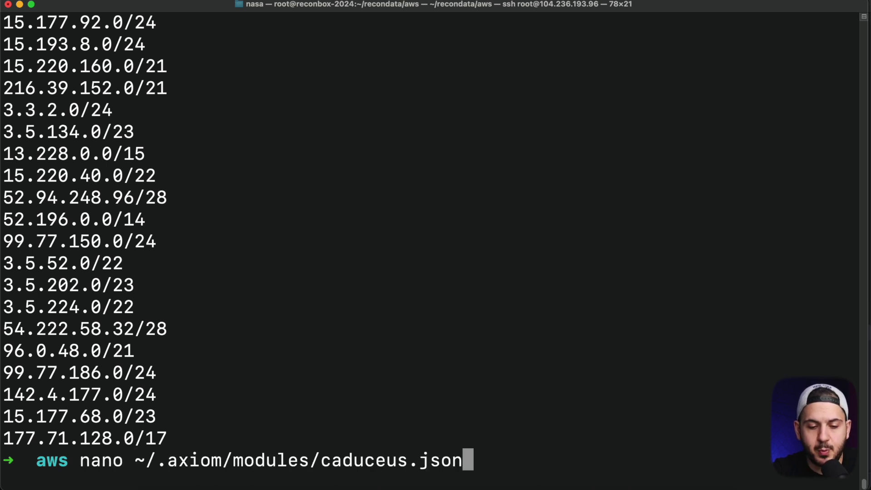
key(Return)
key(ctrl+w)
text(443)
key(Return)
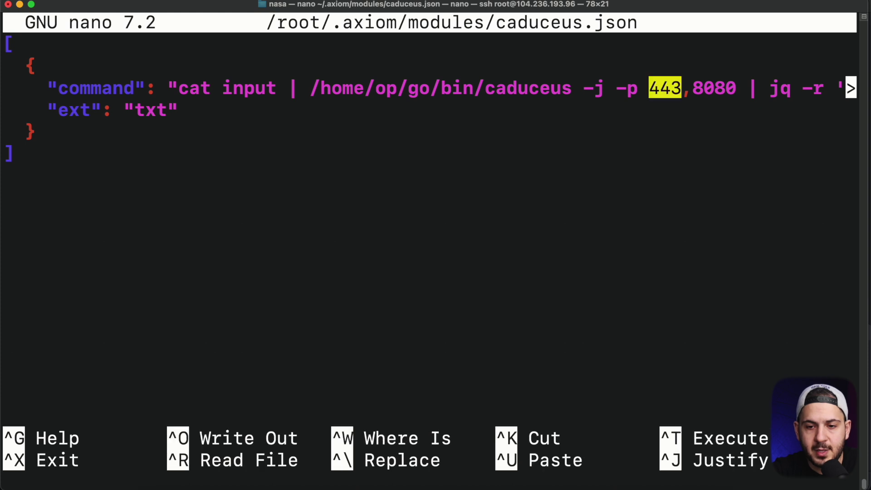
Step: Change the port from 443 to 8443, save caduceus.json, and clear the screen
key(Right)
key(Left)
key(Left)
key(Right)
text(8)
key(ctrl+x)
key(y)
key(Return)
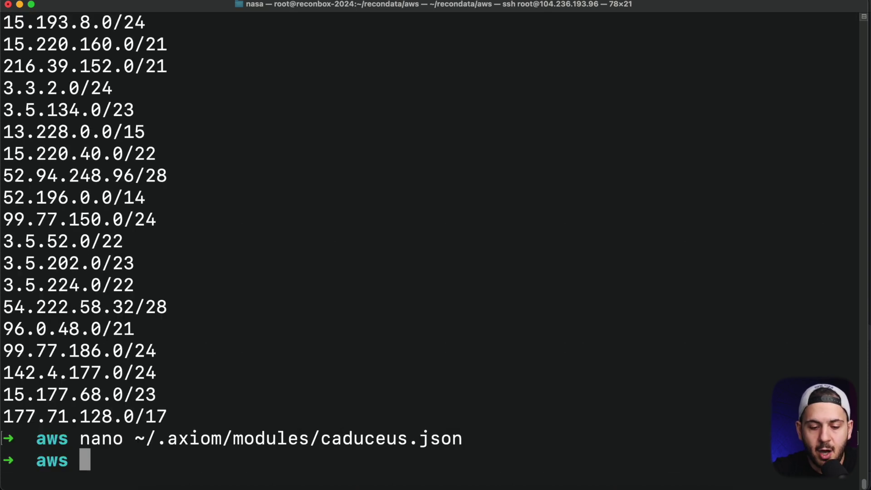
key(ctrl+l)
Step: Run 'ax scan ips.txt -m caduceus | tee -a output2.txt'
text(s)
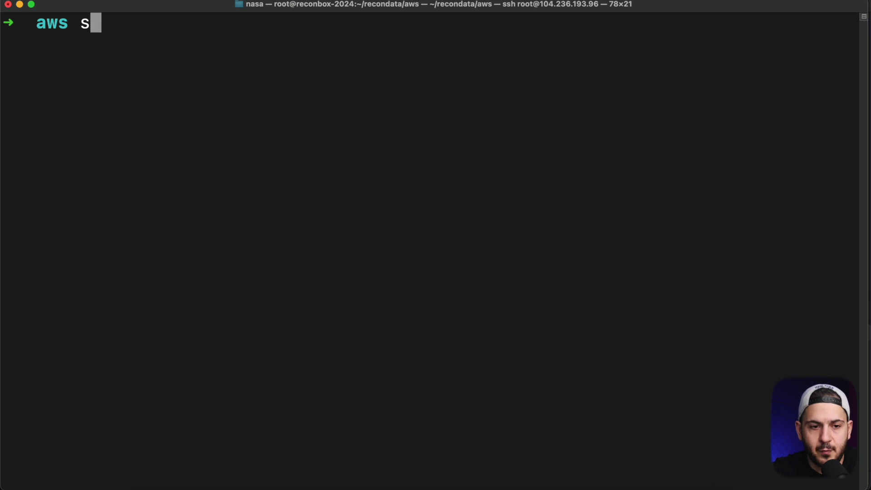
key(BackSpace)
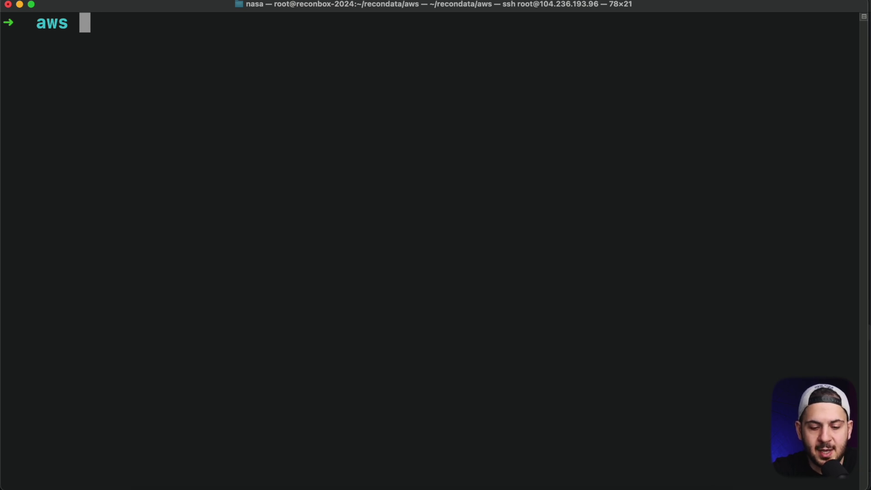
text(ax scan ips.txt -m caduceus | tee -a output2.txt)
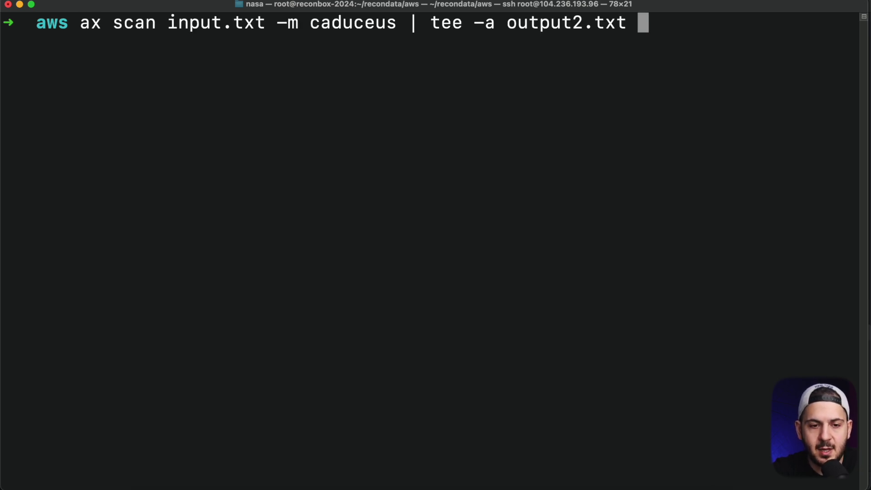
key(Return)
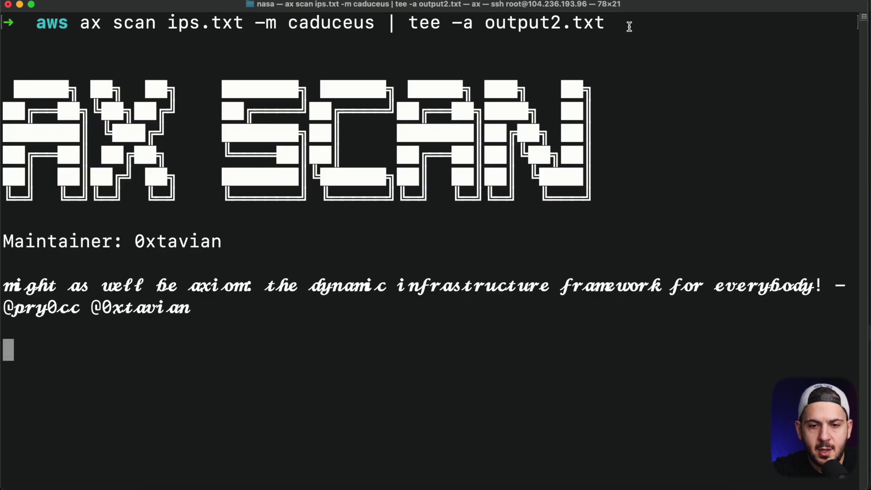